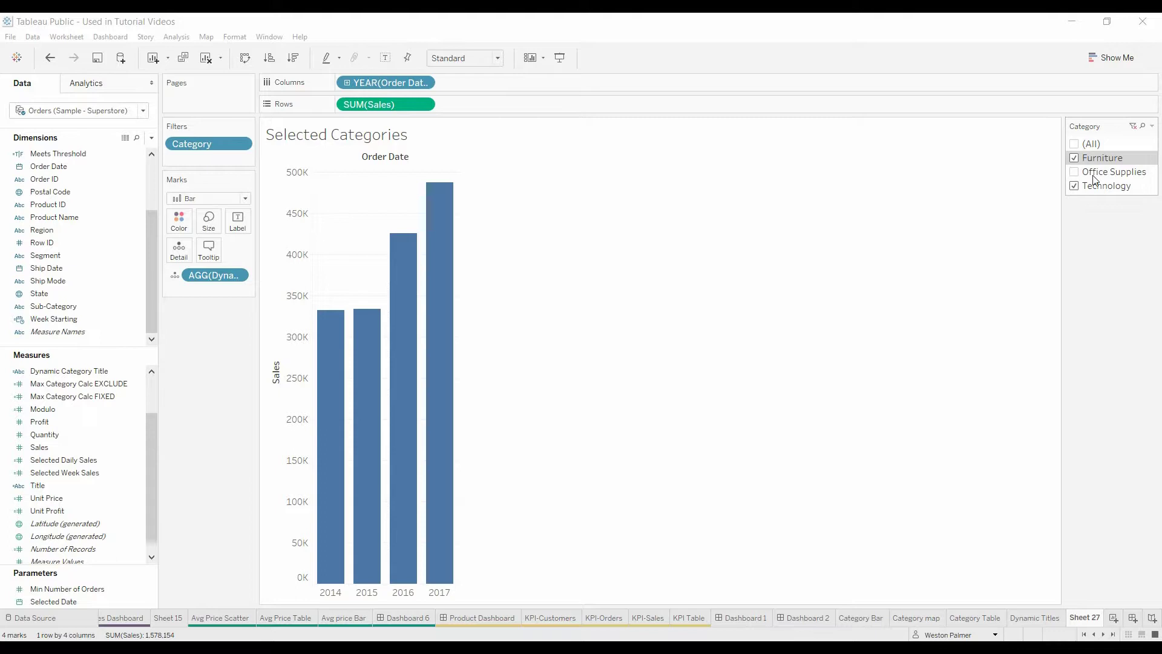
Narrow the Category filter to Furniture only so the title reads 'Furniture Category'.
{"action": "left_click", "coordinate": [1075, 172]}
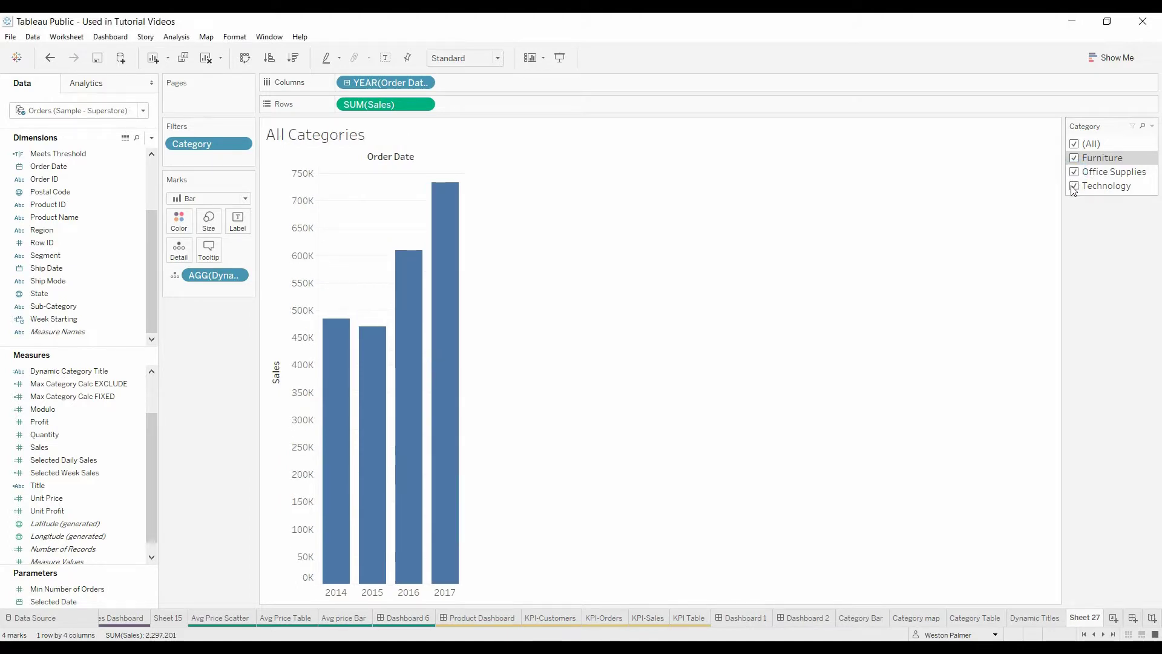
{"action": "left_click", "coordinate": [1073, 186]}
{"action": "left_click", "coordinate": [1072, 173]}
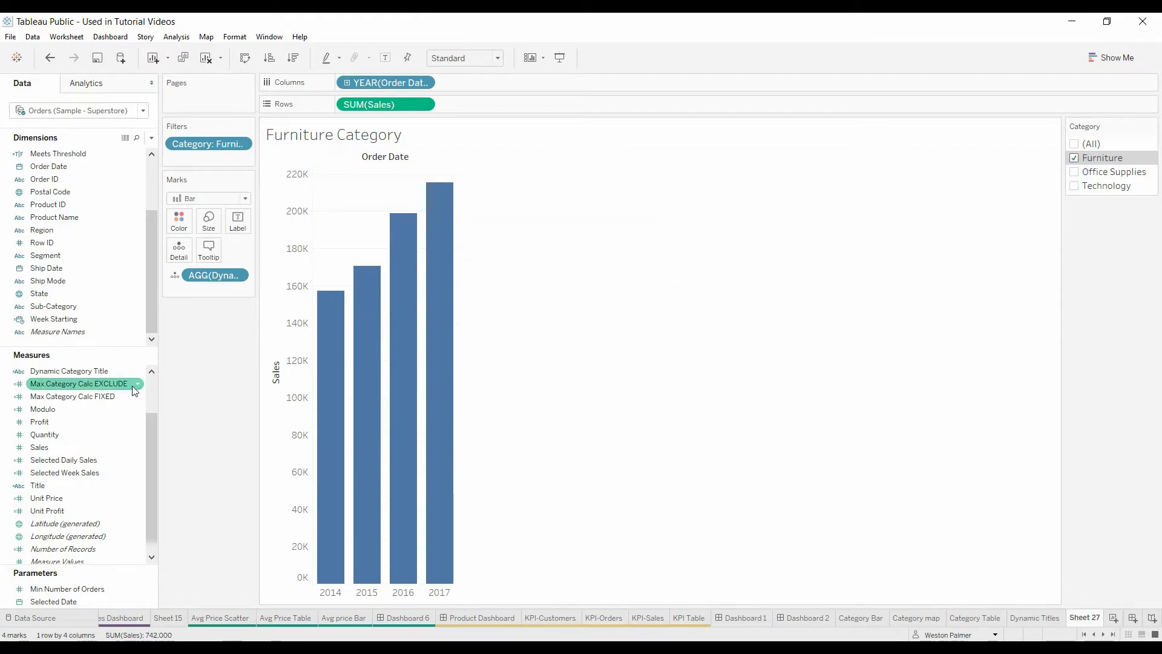
Review the Dynamic Category Title formula unchanged, then switch to the Dynamic Titles sheet.
{"action": "left_click", "coordinate": [141, 370]}
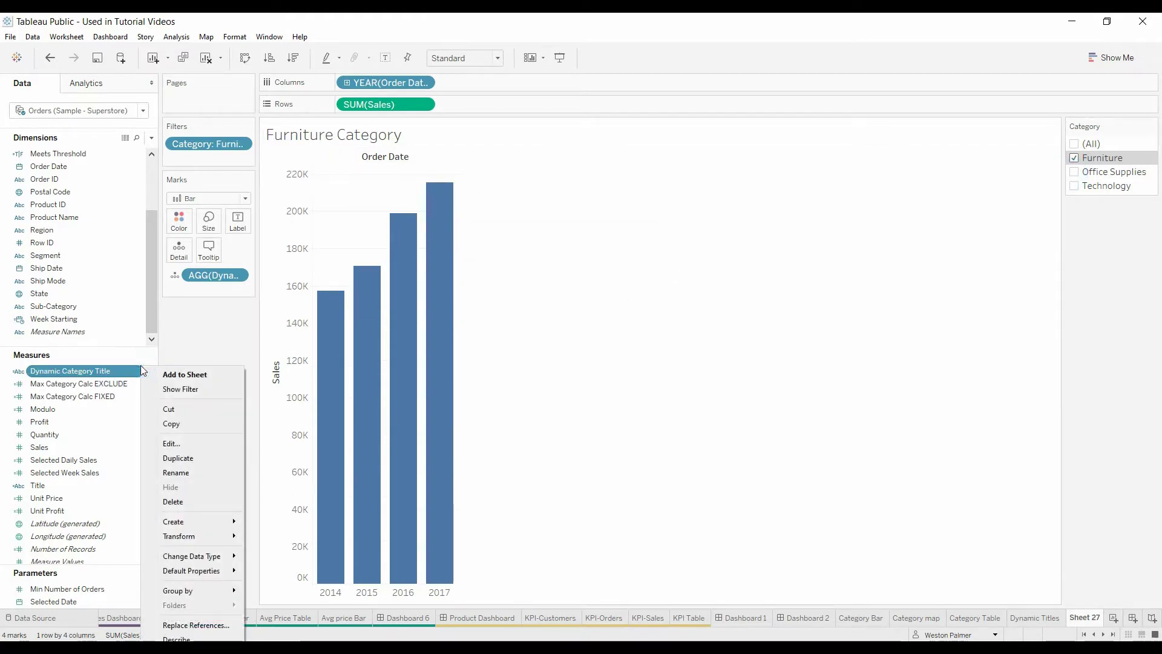
{"action": "left_click", "coordinate": [184, 447]}
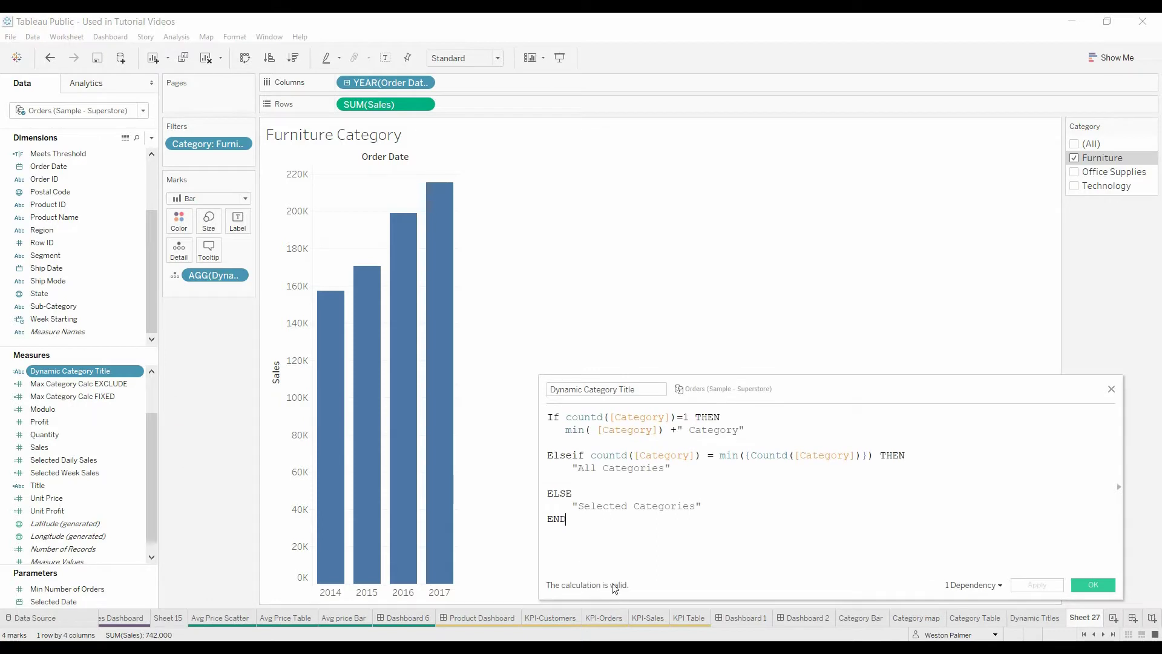
{"action": "scroll", "coordinate": [647, 543], "scroll_direction": "up", "scroll_amount": 3, "text": "ctrl"}
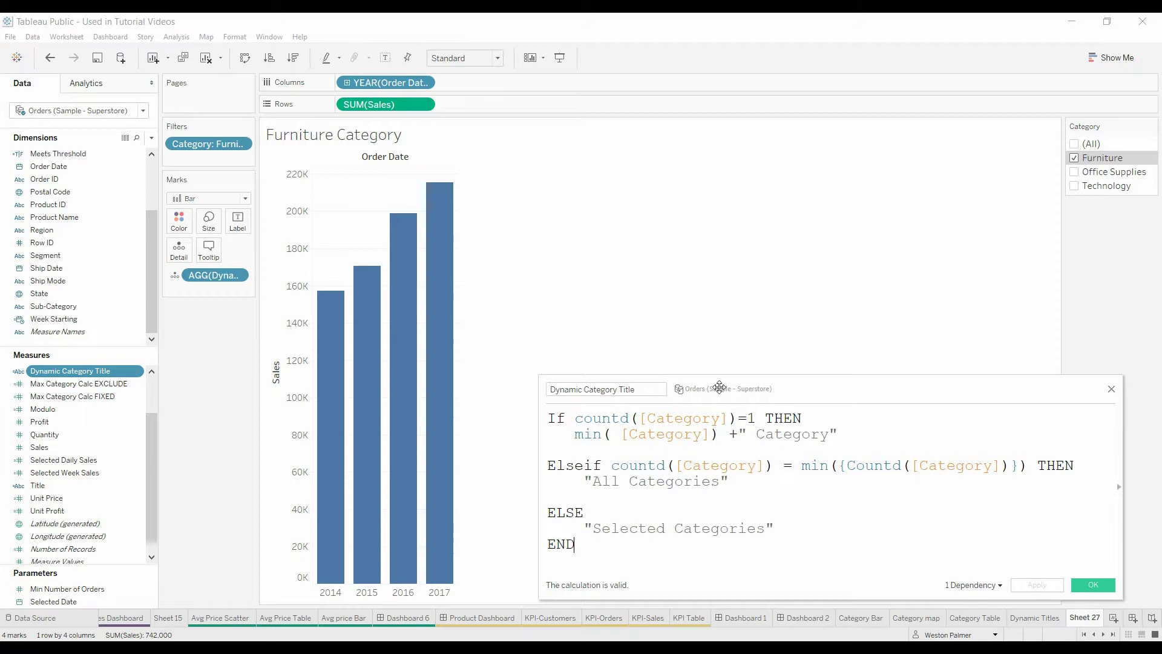
{"action": "left_click_drag", "start_coordinate": [719, 385], "coordinate": [582, 285]}
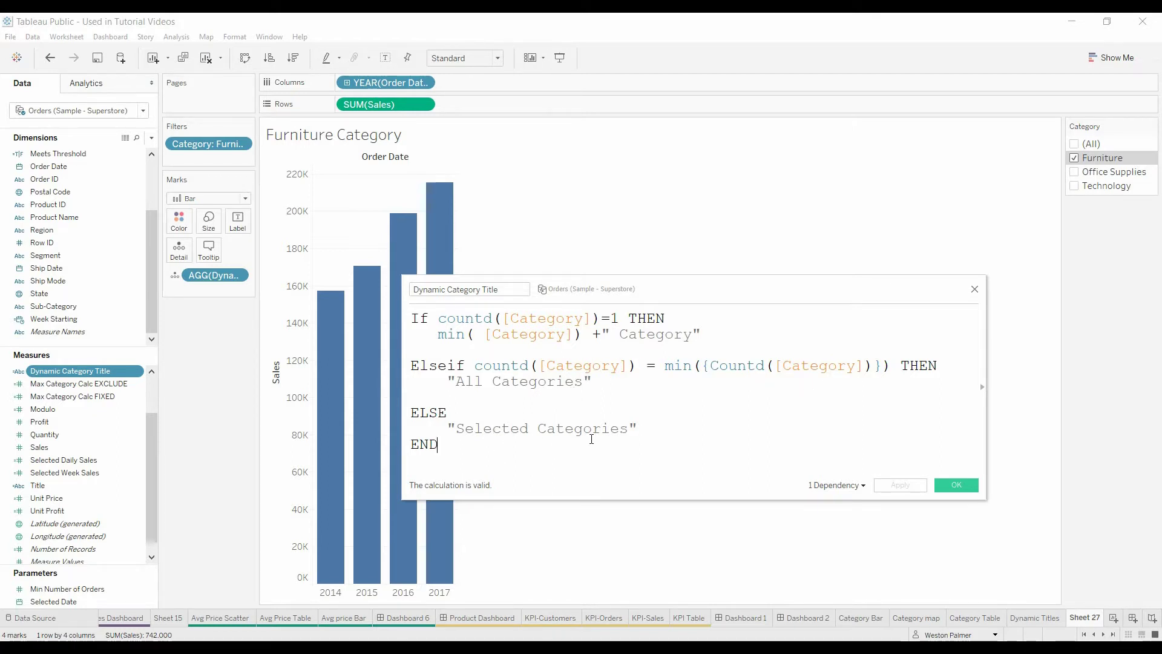
{"action": "left_click", "coordinate": [960, 485]}
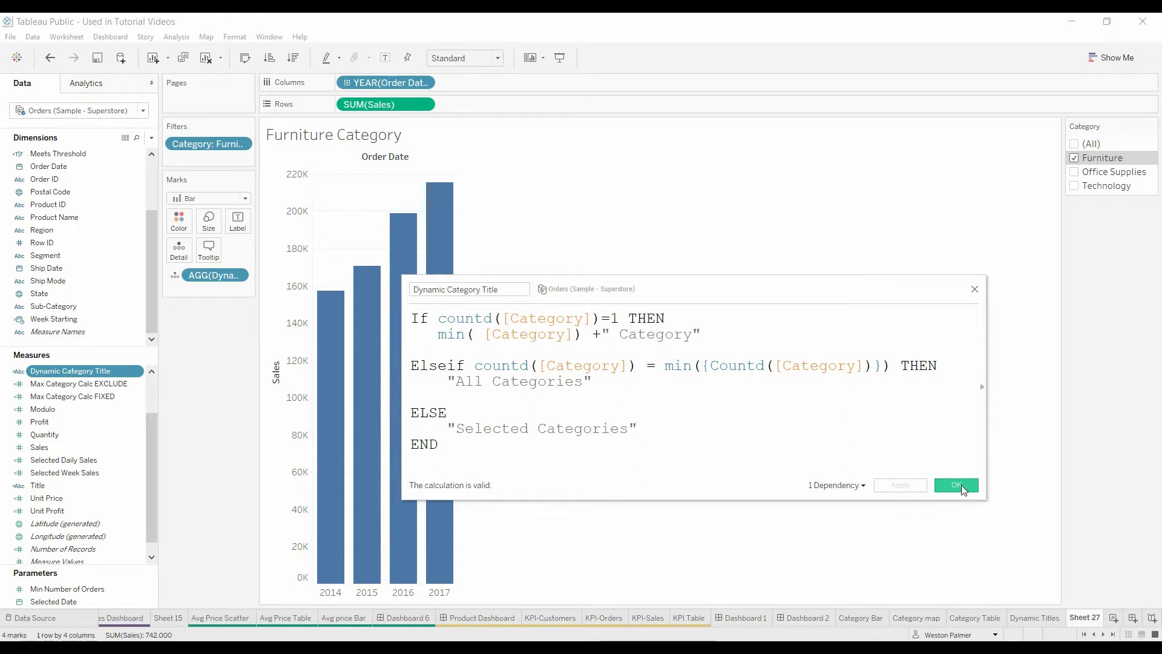
{"action": "left_click", "coordinate": [1023, 618]}
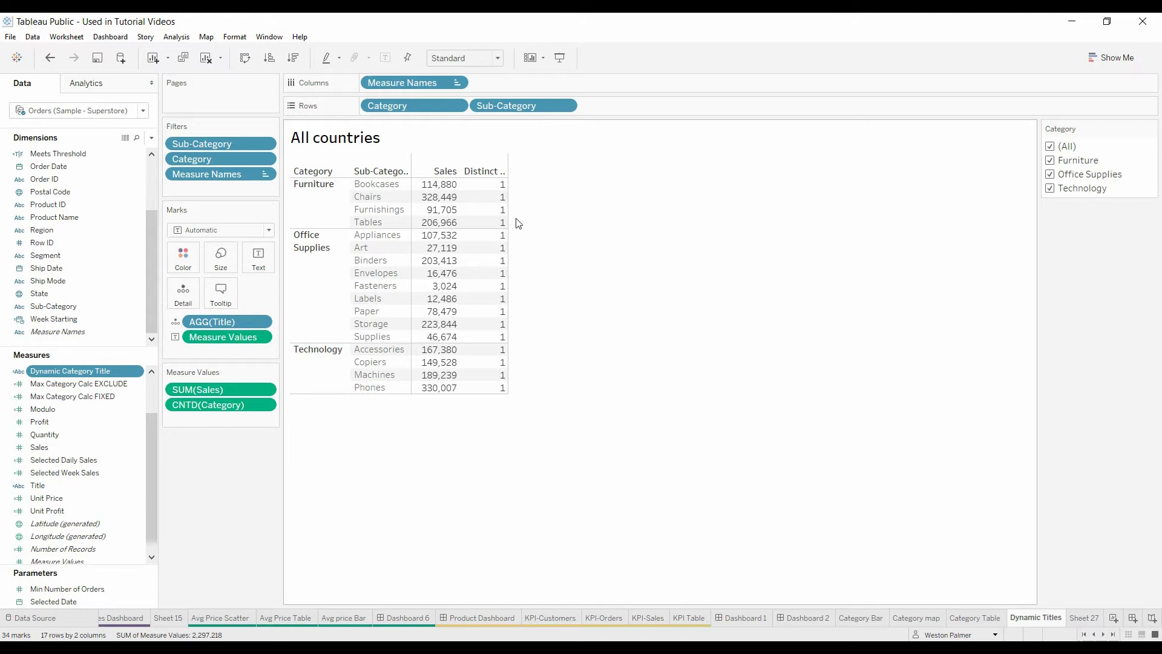
Review the Max Category Calc FIXED formula and close it unchanged.
{"action": "mouse_move", "coordinate": [488, 177]}
{"action": "mouse_move", "coordinate": [477, 370]}
{"action": "mouse_move", "coordinate": [496, 278]}
{"action": "left_click", "coordinate": [137, 398]}
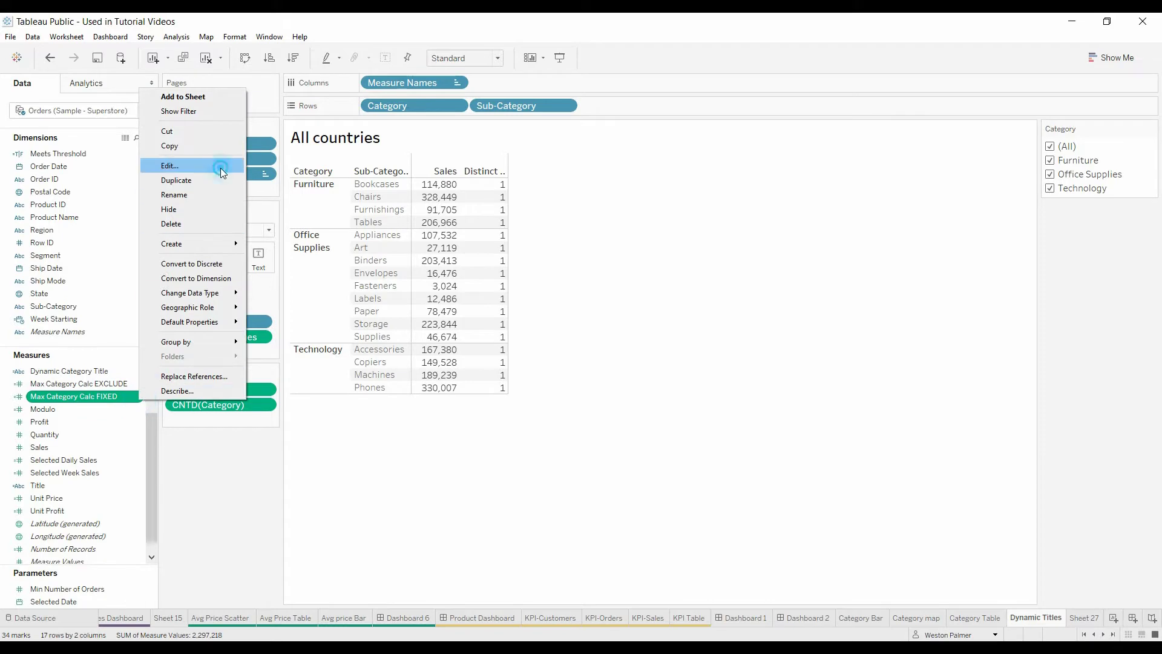
{"action": "left_click", "coordinate": [221, 169]}
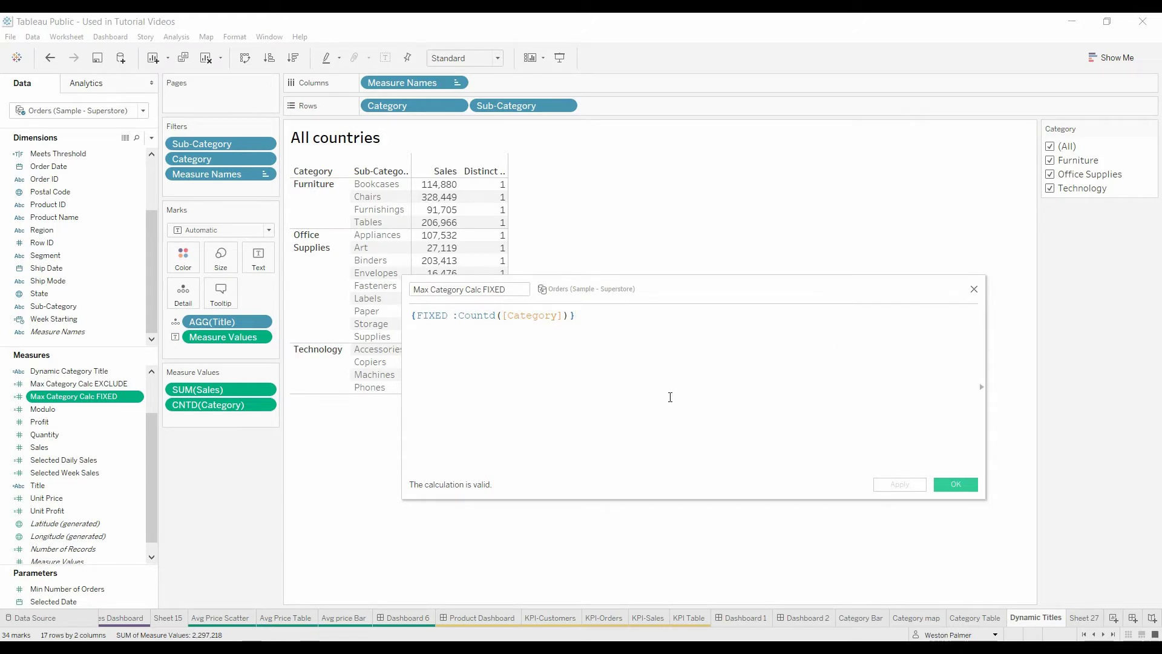
{"action": "scroll", "coordinate": [661, 391], "scroll_direction": "up", "scroll_amount": 2}
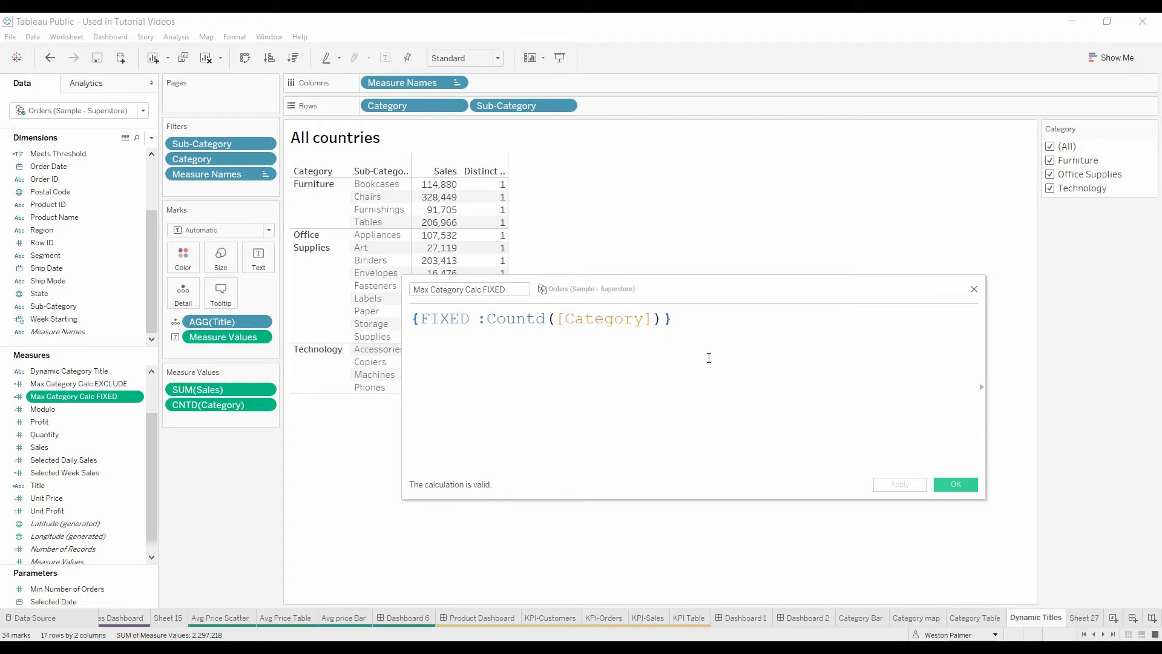
{"action": "left_click", "coordinate": [946, 484]}
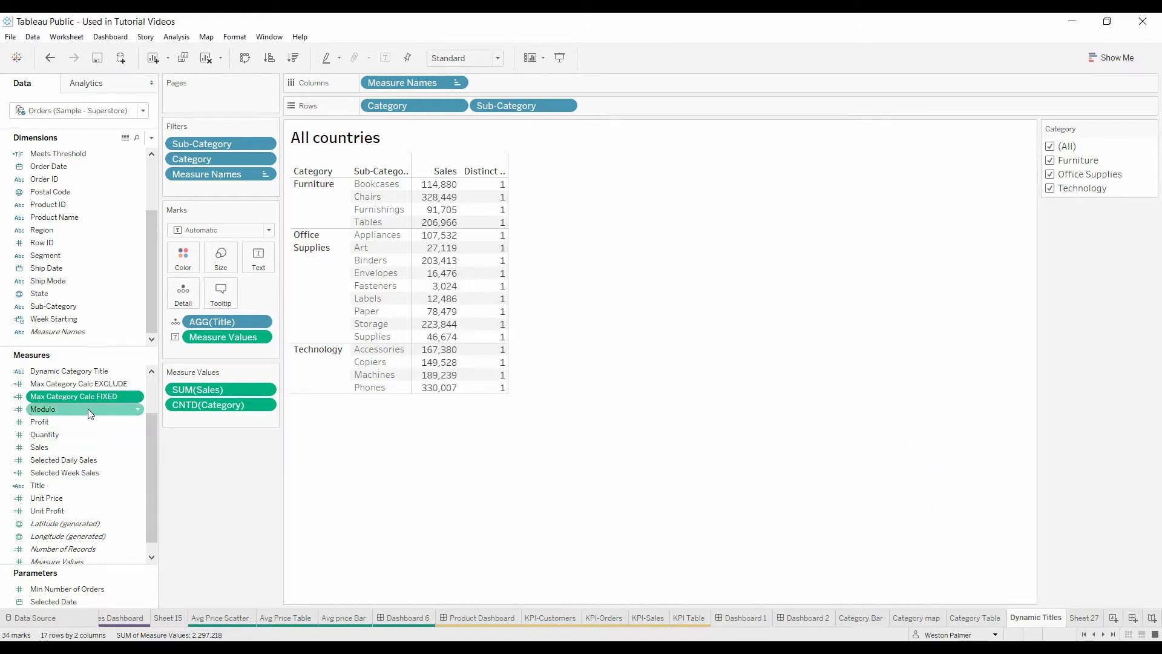
Add Max Category Calc FIXED as a column, confirm it stays 3 under filtering, then remove it.
{"action": "mouse_move", "coordinate": [85, 397]}
{"action": "left_mouse_down"}
{"action": "mouse_move", "coordinate": [206, 433]}
{"action": "mouse_move", "coordinate": [215, 425]}
{"action": "left_mouse_up"}
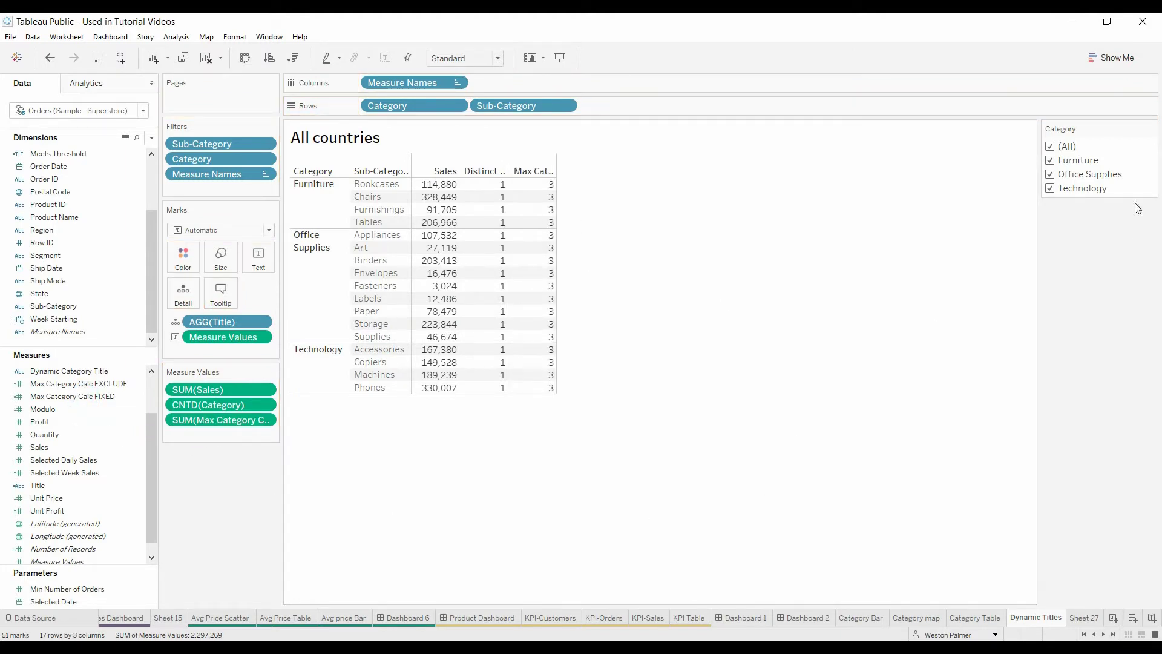
{"action": "left_click", "coordinate": [1050, 175]}
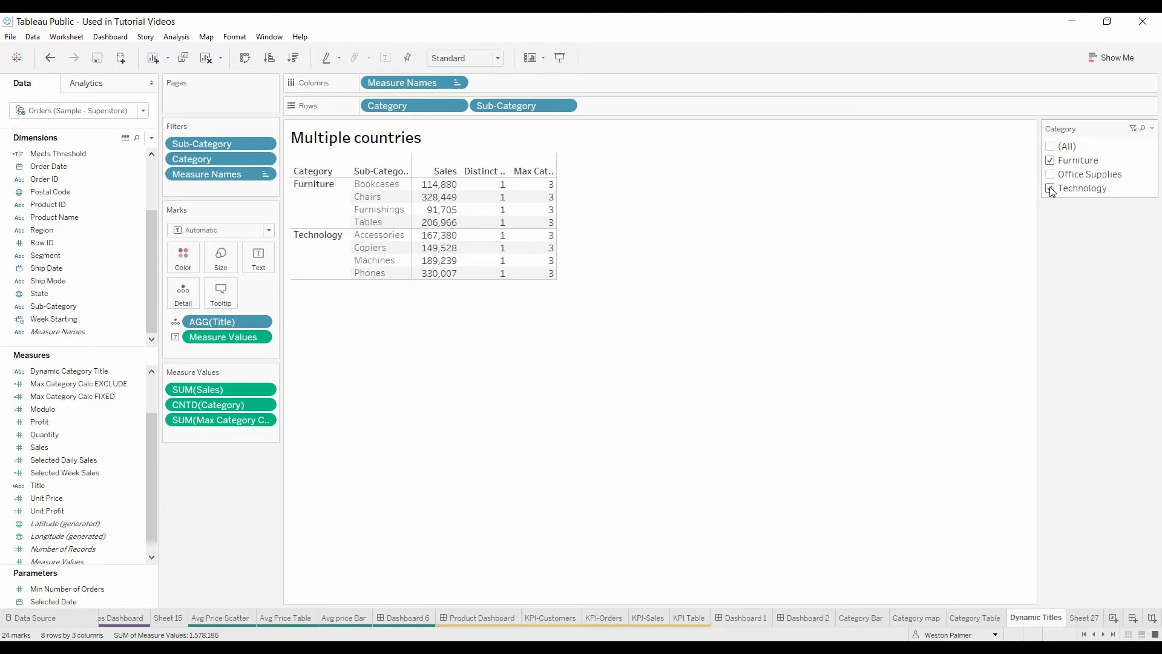
{"action": "left_click", "coordinate": [1050, 188]}
{"action": "left_click", "coordinate": [1050, 146]}
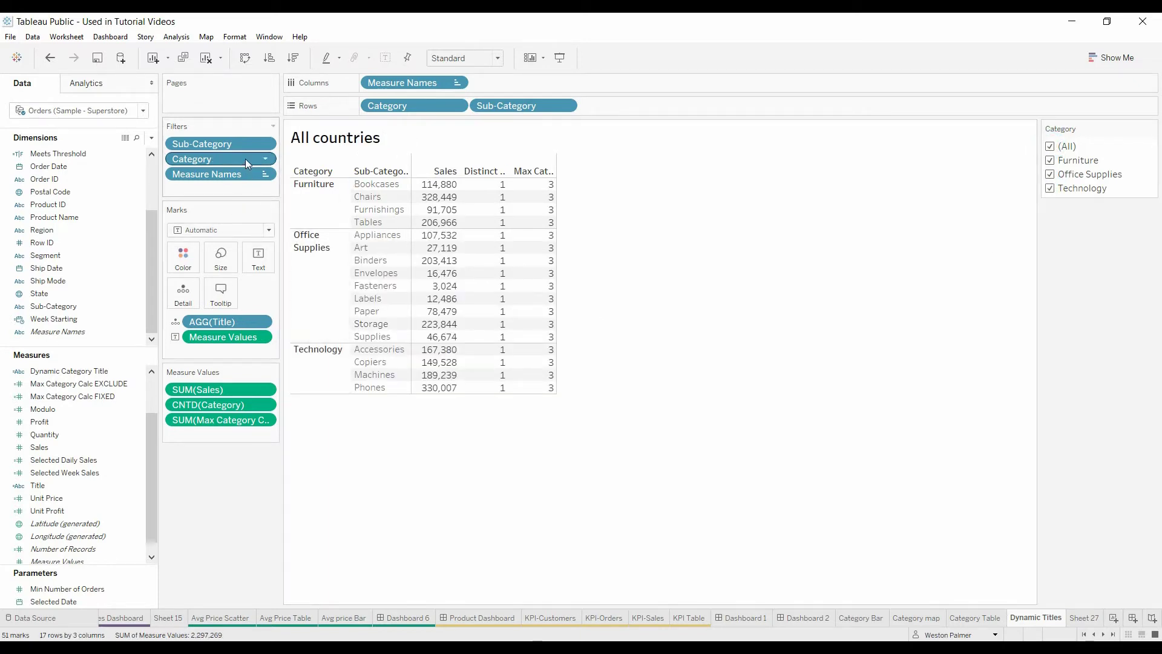
{"action": "left_click_drag", "start_coordinate": [224, 420], "coordinate": [216, 485]}
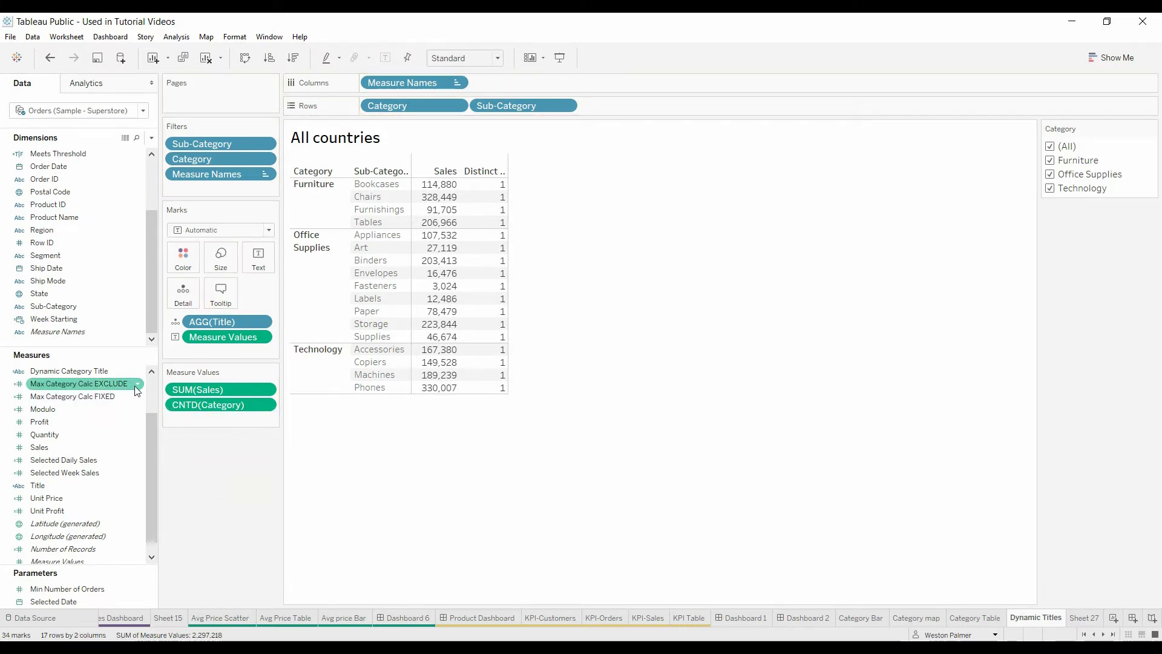
Review the Max Category Calc EXCLUDE formula, COUNTD of Category excluding Sub-Category and Category.
{"action": "left_click", "coordinate": [144, 387]}
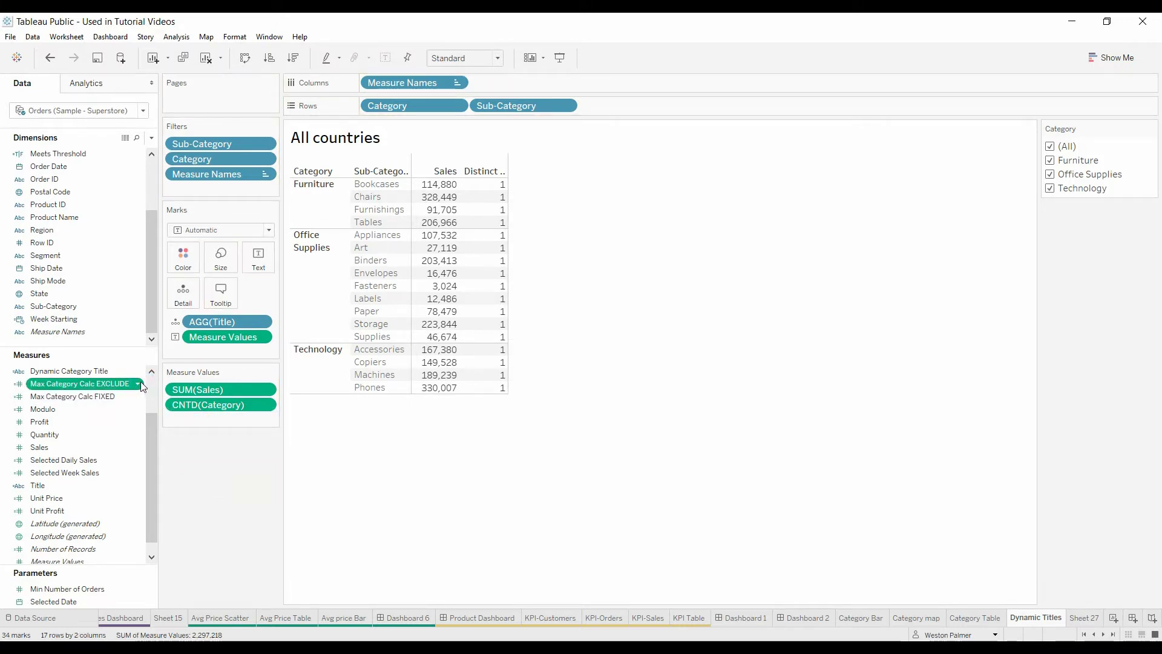
{"action": "left_click", "coordinate": [139, 383]}
{"action": "left_click", "coordinate": [171, 161]}
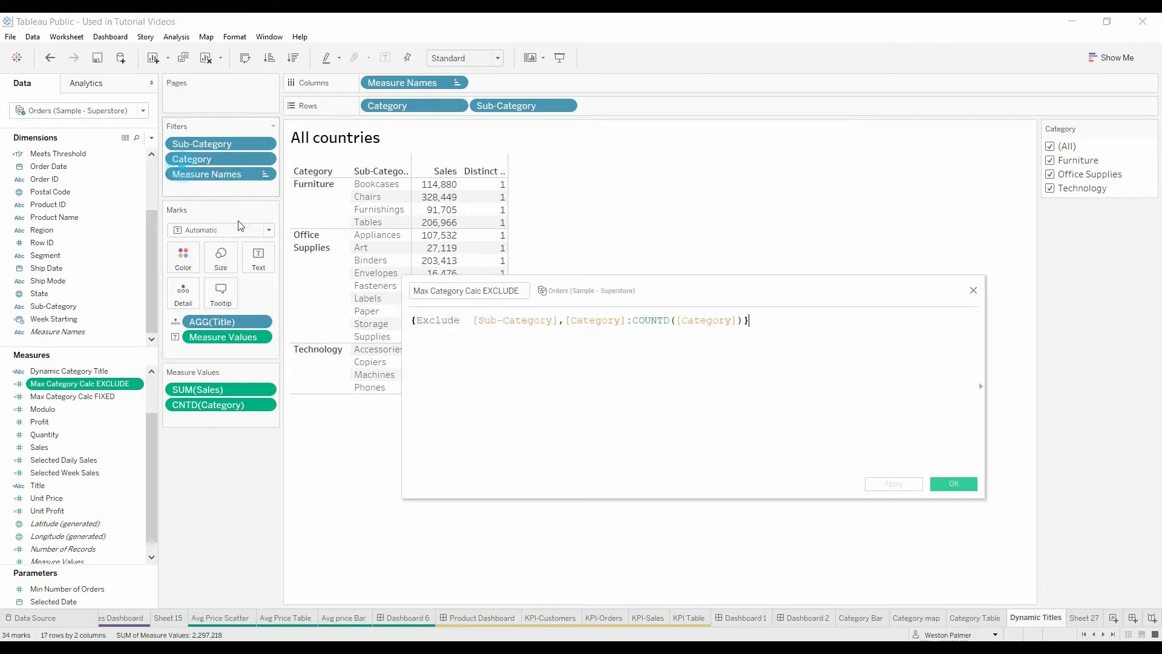
{"action": "scroll", "coordinate": [518, 416], "scroll_direction": "up", "scroll_amount": 2}
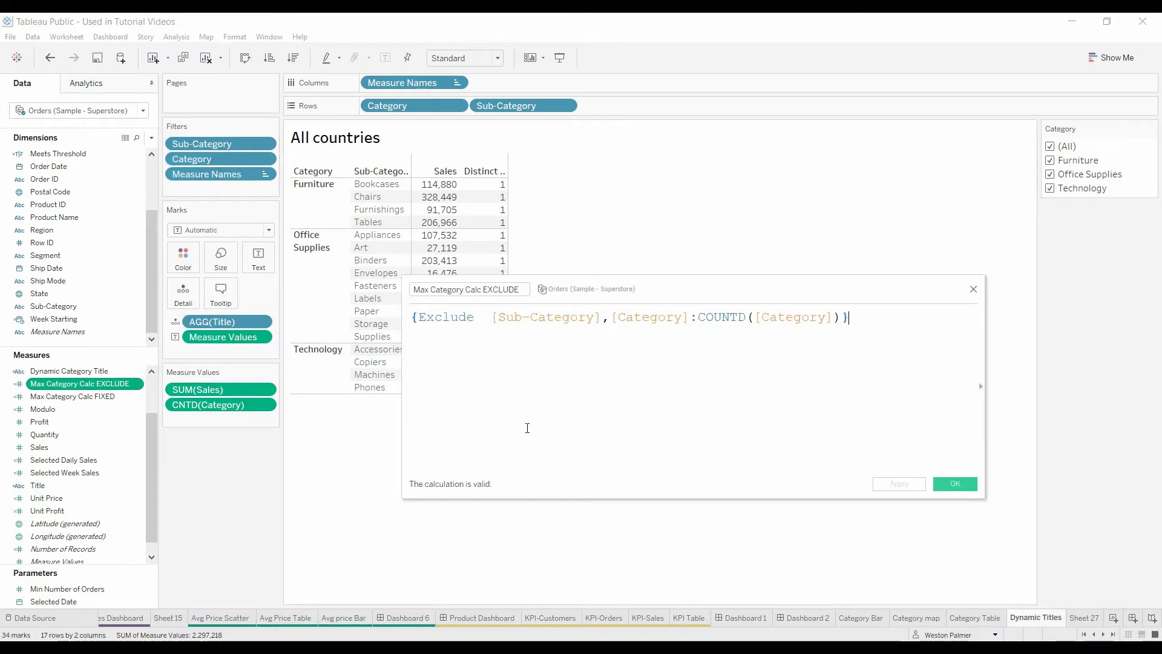
{"action": "scroll", "coordinate": [545, 384], "scroll_direction": "up", "scroll_amount": 1}
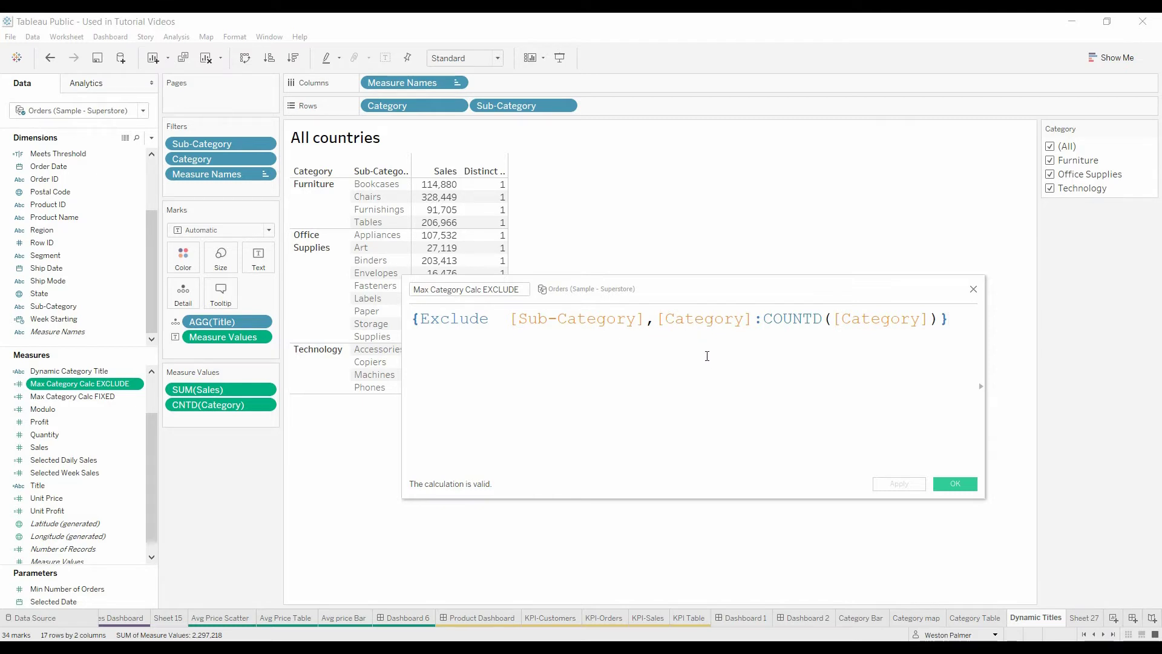
{"action": "left_click_drag", "start_coordinate": [718, 285], "coordinate": [725, 311]}
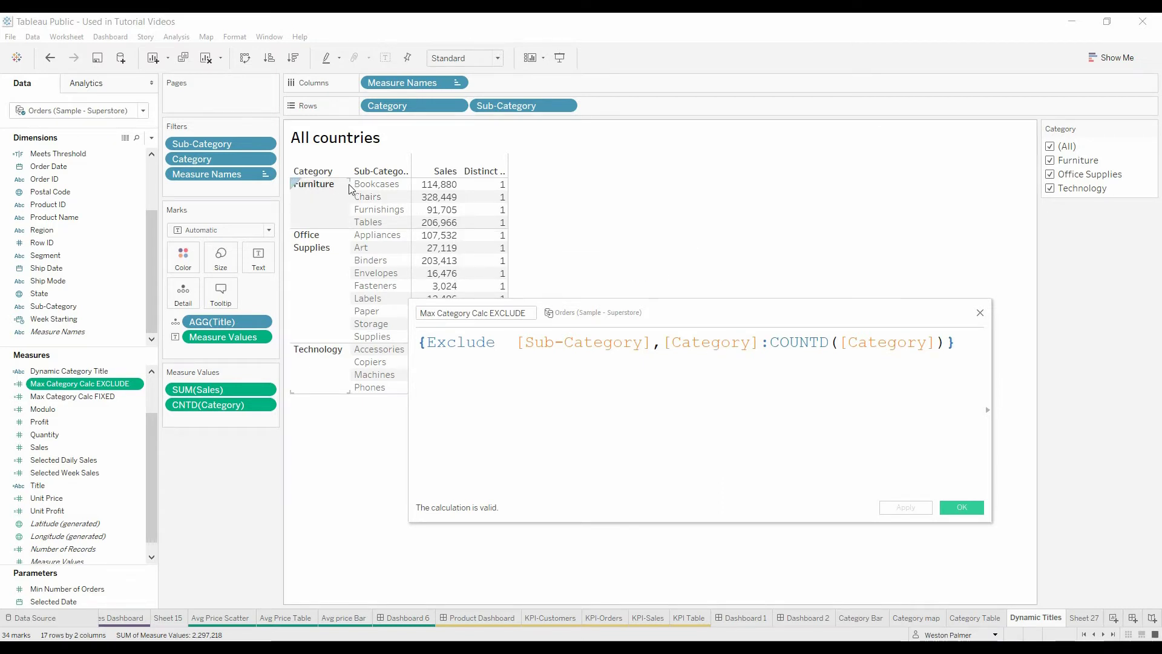
{"action": "mouse_move", "coordinate": [500, 195]}
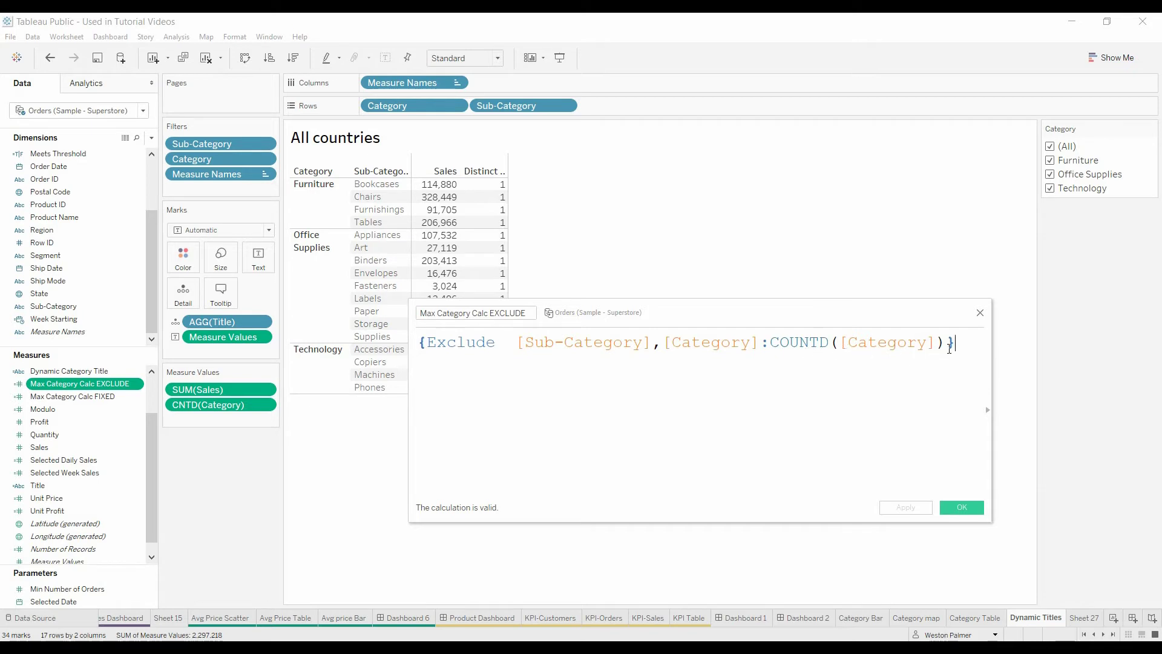
{"action": "left_click", "coordinate": [945, 510]}
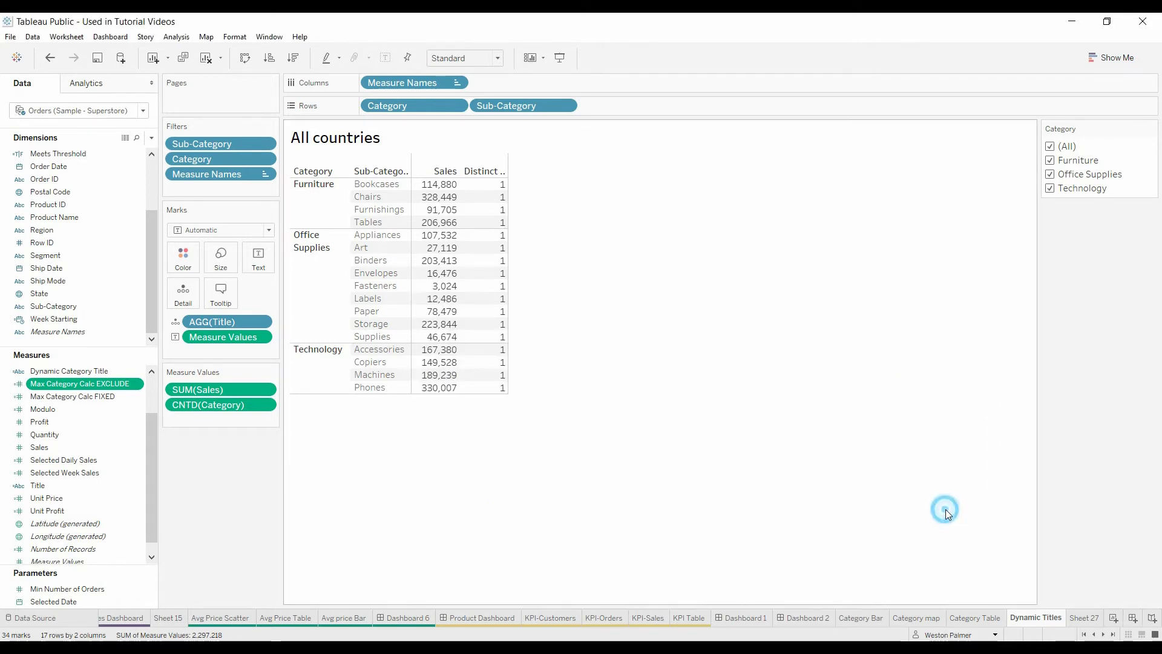
Add Max Category Calc EXCLUDE to Measure Values and filter to Technology, titled 'Technology country'.
{"action": "left_click", "coordinate": [71, 385]}
{"action": "left_click_drag", "start_coordinate": [72, 386], "coordinate": [204, 425]}
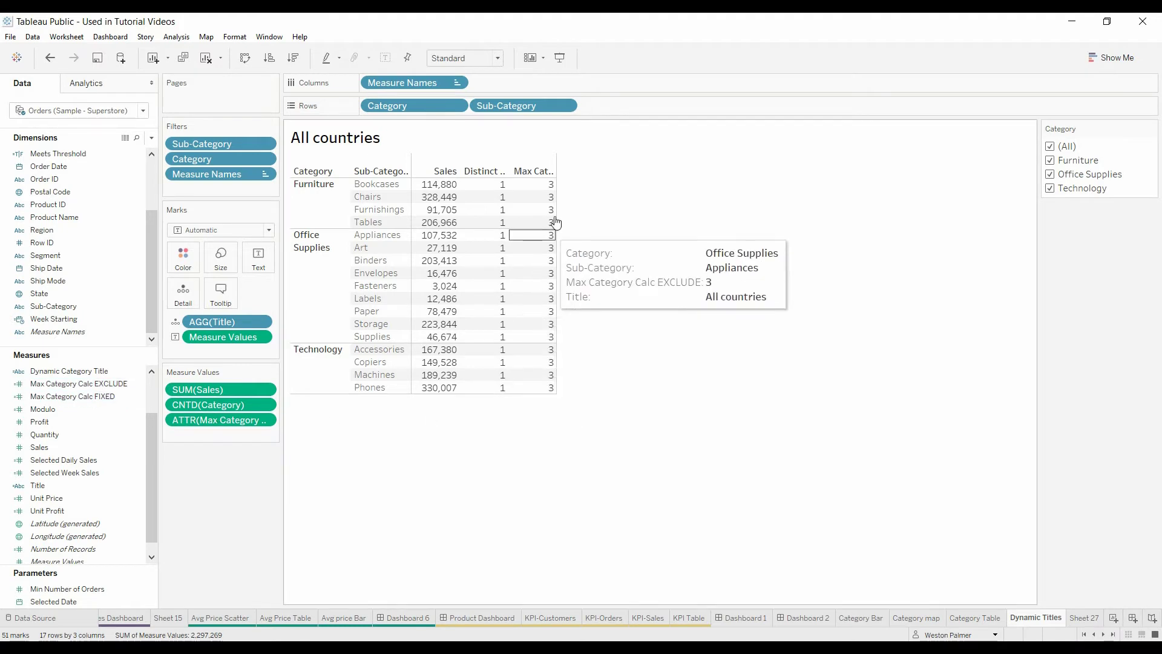
{"action": "left_click", "coordinate": [1052, 176]}
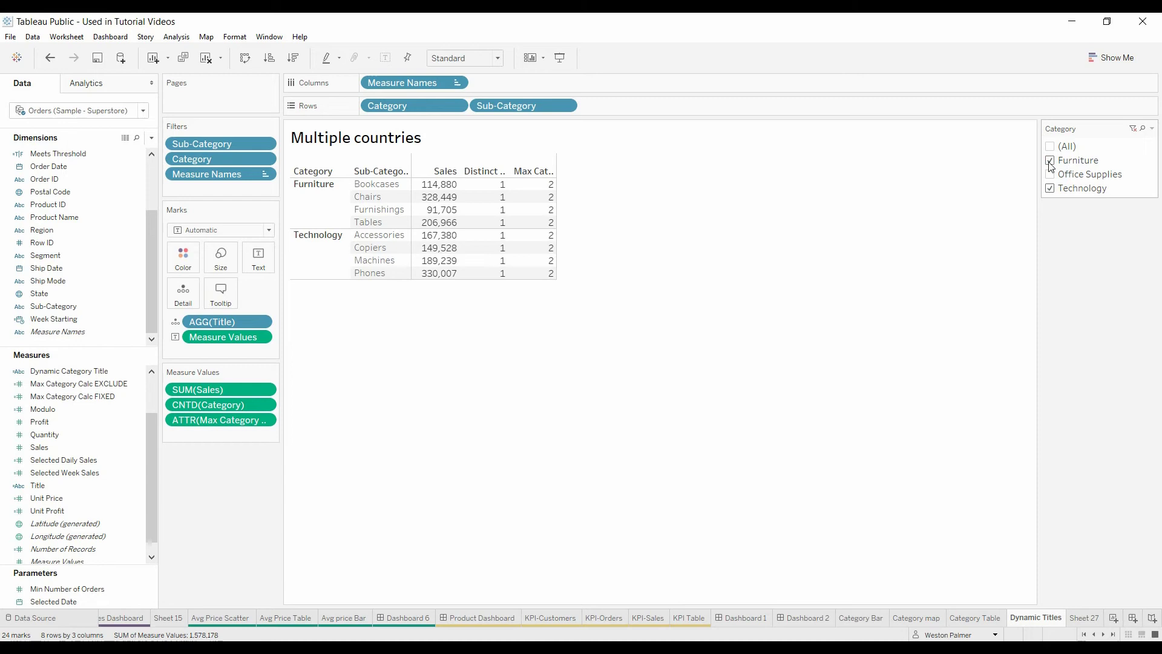
{"action": "left_click", "coordinate": [1050, 162]}
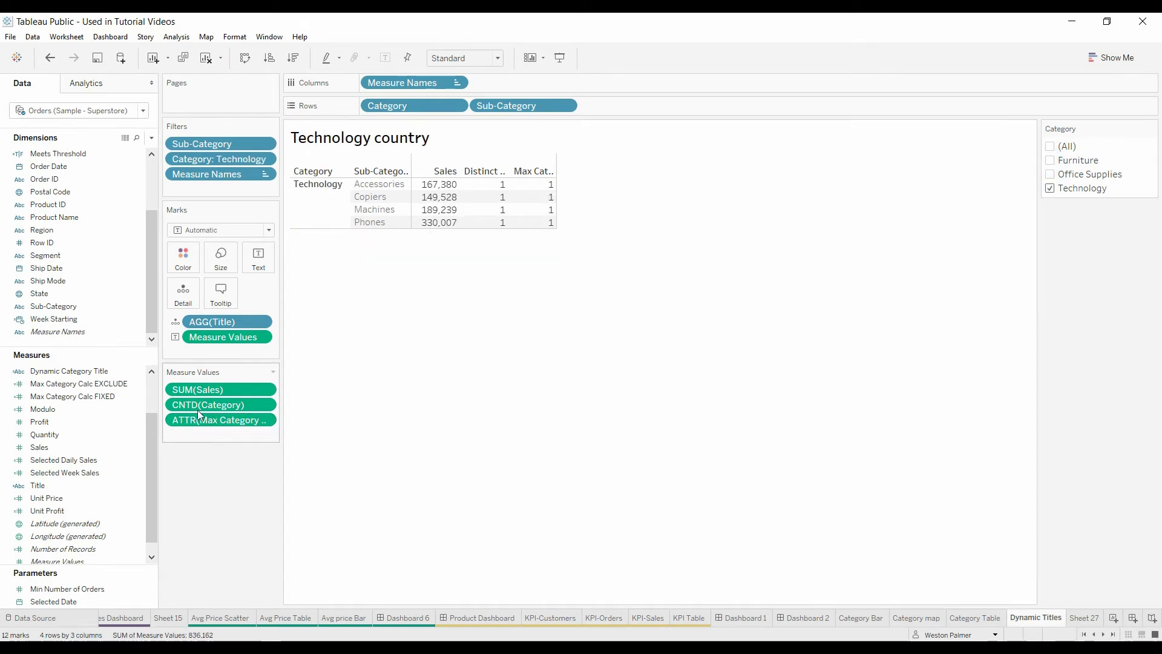
{"action": "right_click", "coordinate": [139, 486]}
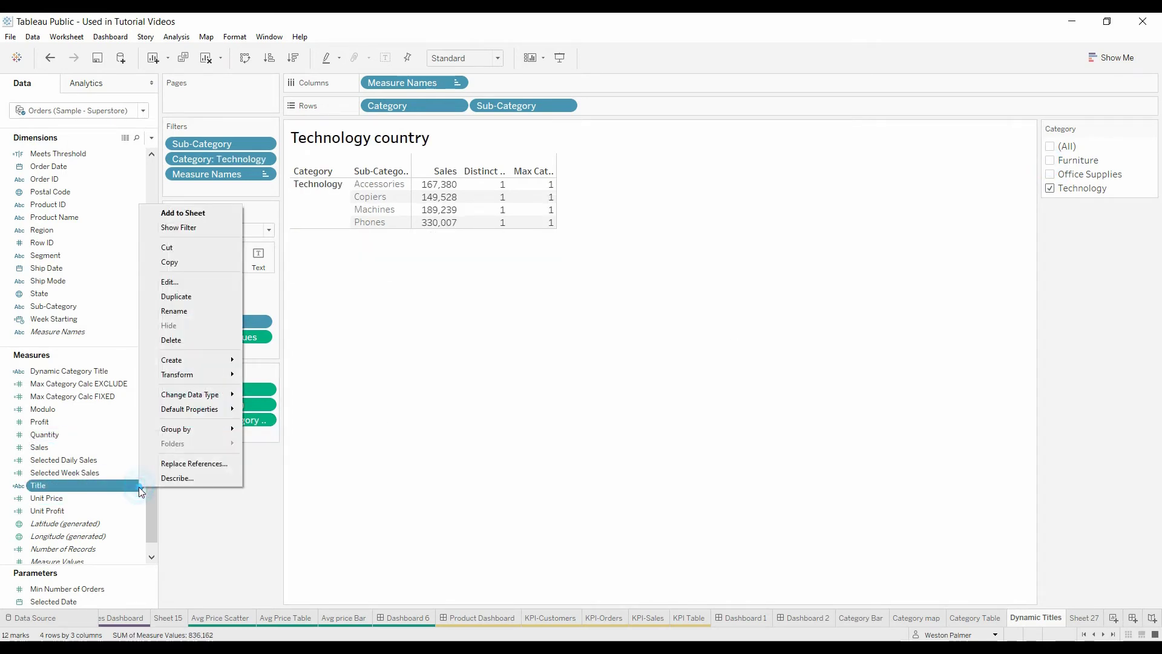
{"action": "left_click", "coordinate": [171, 281]}
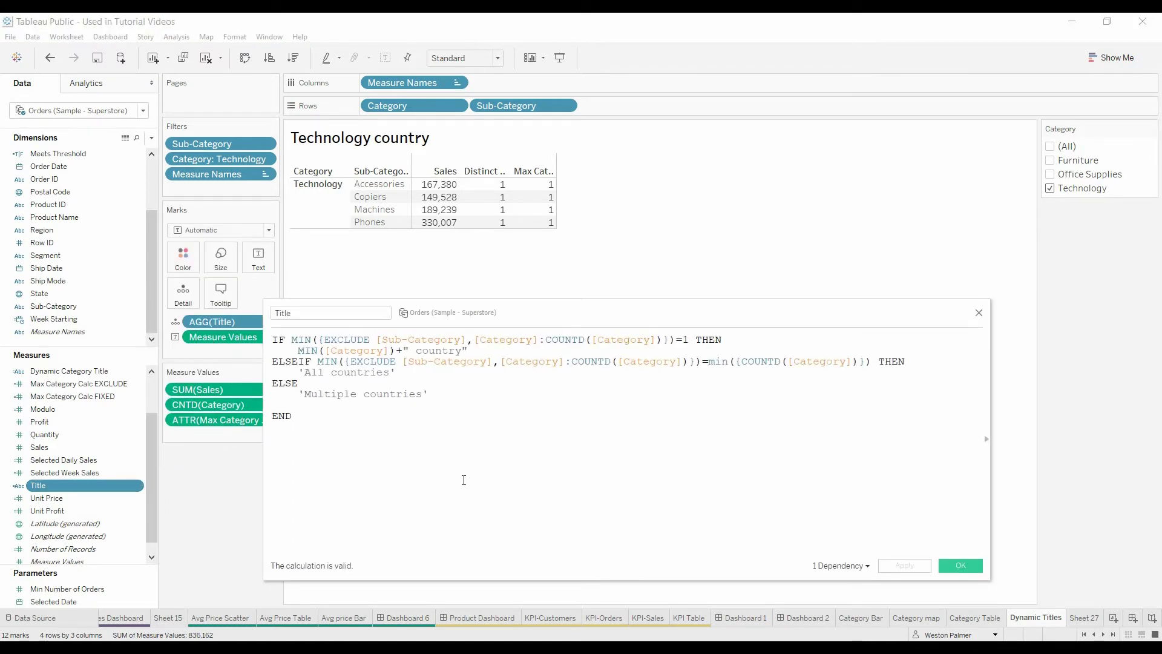
{"action": "scroll", "coordinate": [464, 480], "scroll_direction": "up", "scroll_amount": 2}
{"action": "scroll", "coordinate": [463, 480], "scroll_direction": "up", "scroll_amount": 1}
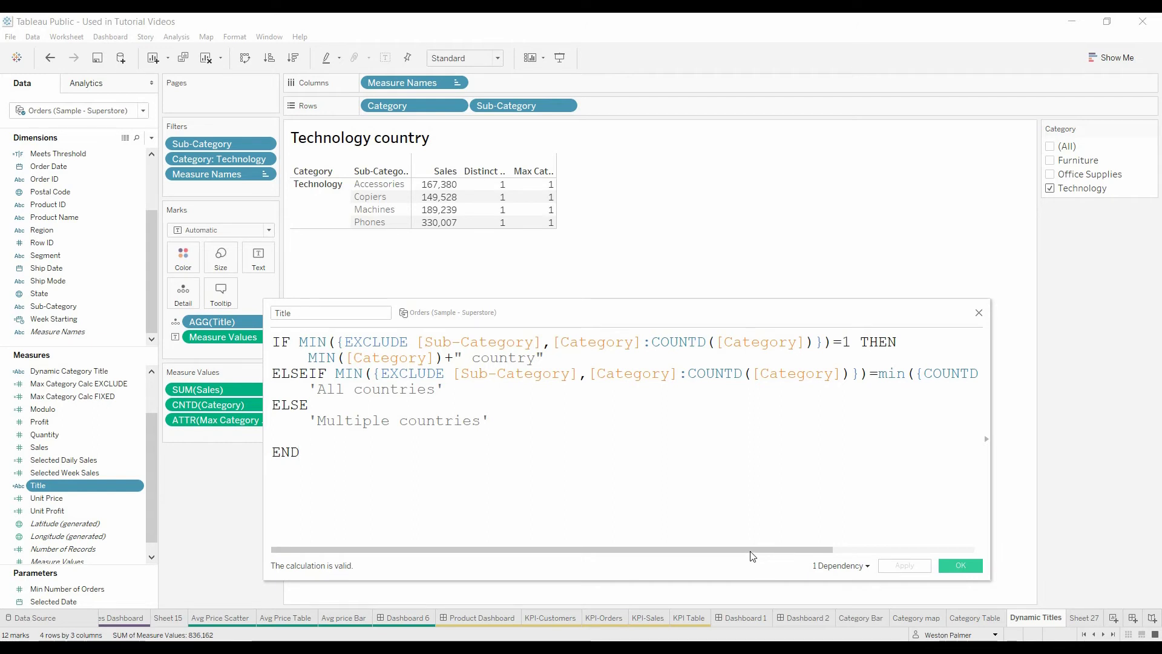
{"action": "left_click_drag", "start_coordinate": [752, 550], "coordinate": [987, 549]}
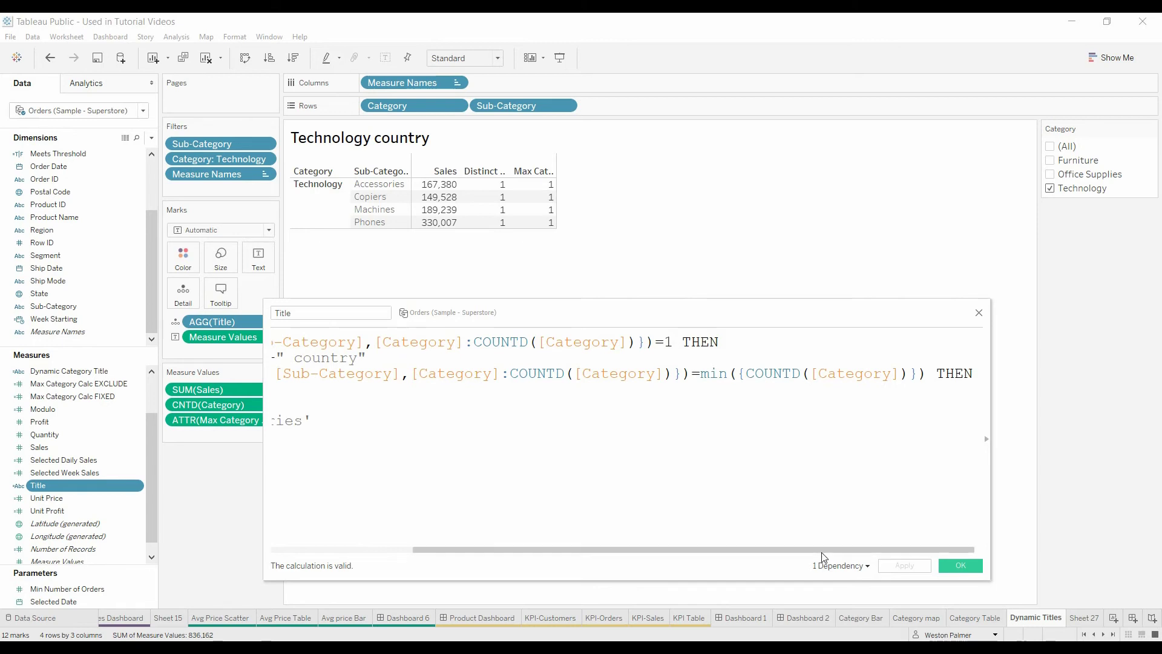
{"action": "left_click_drag", "start_coordinate": [823, 557], "coordinate": [542, 551]}
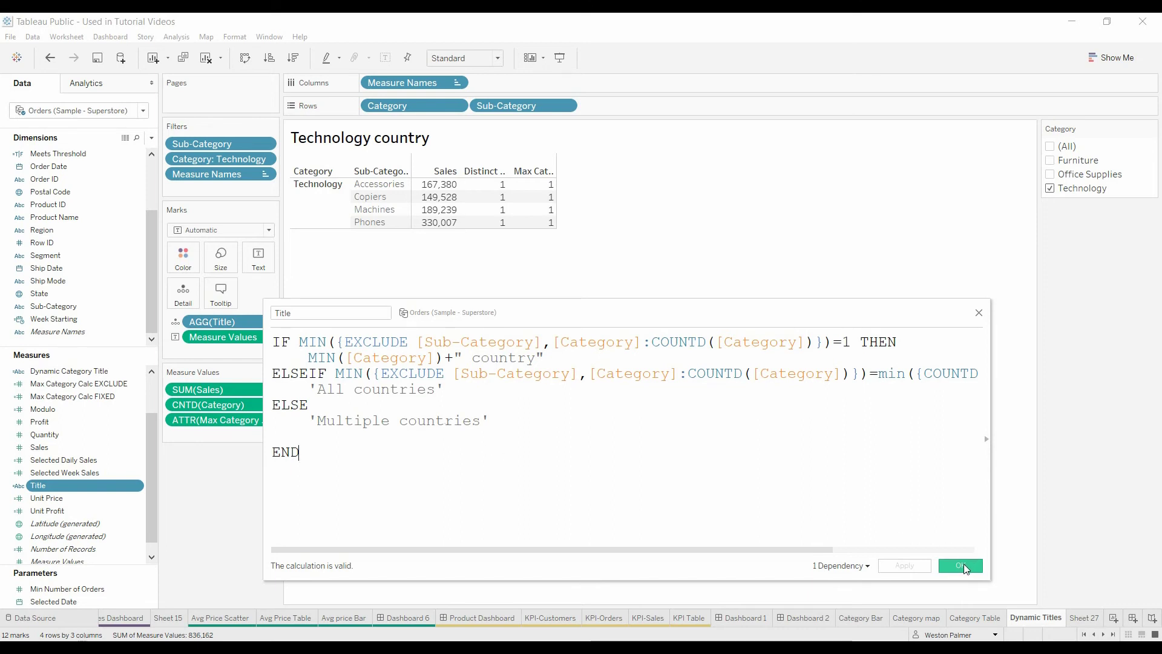
{"action": "scroll", "coordinate": [418, 487], "scroll_direction": "down", "scroll_amount": 2, "text": "ctrl"}
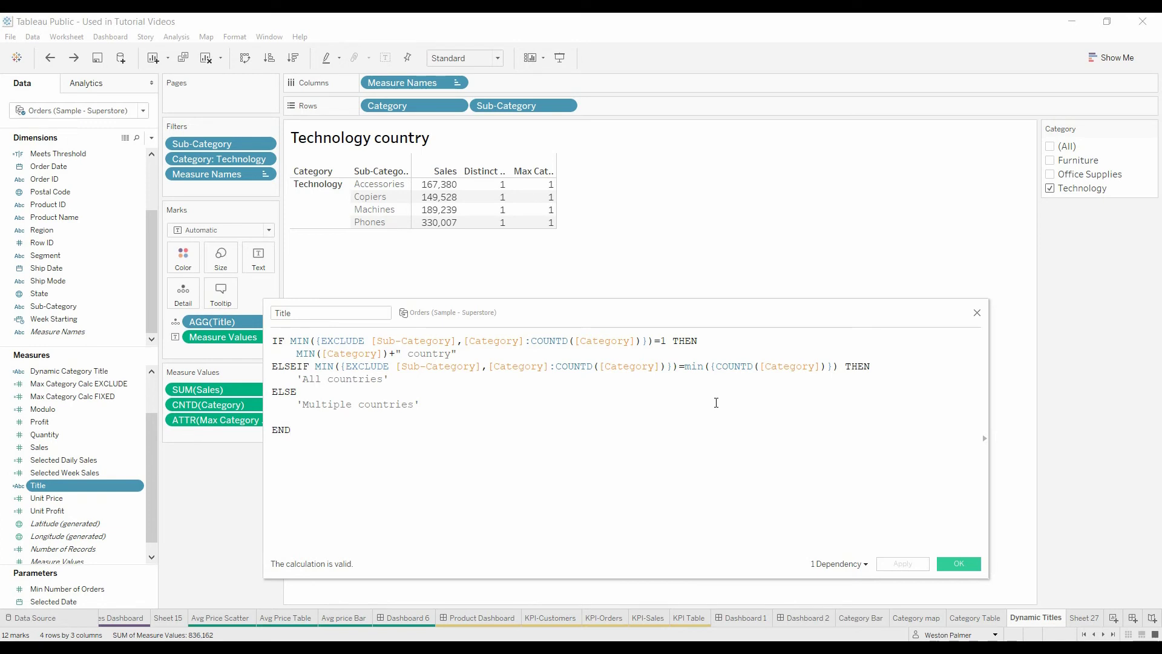
{"action": "scroll", "coordinate": [701, 406], "scroll_direction": "up", "scroll_amount": 4}
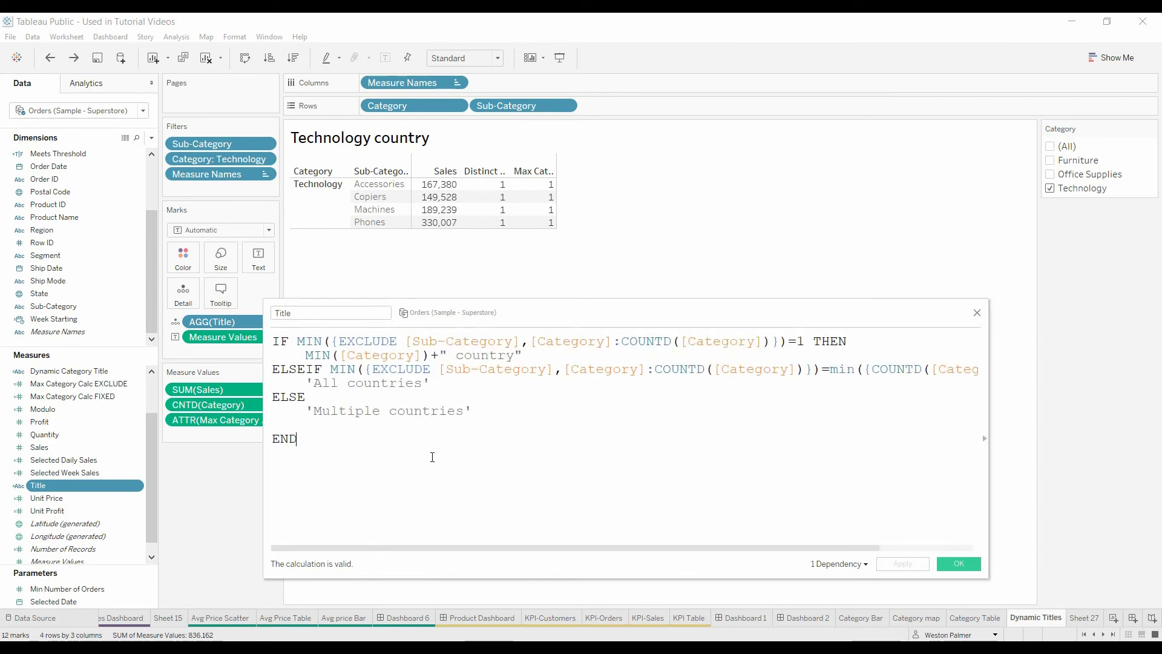
{"action": "left_click", "coordinate": [950, 568]}
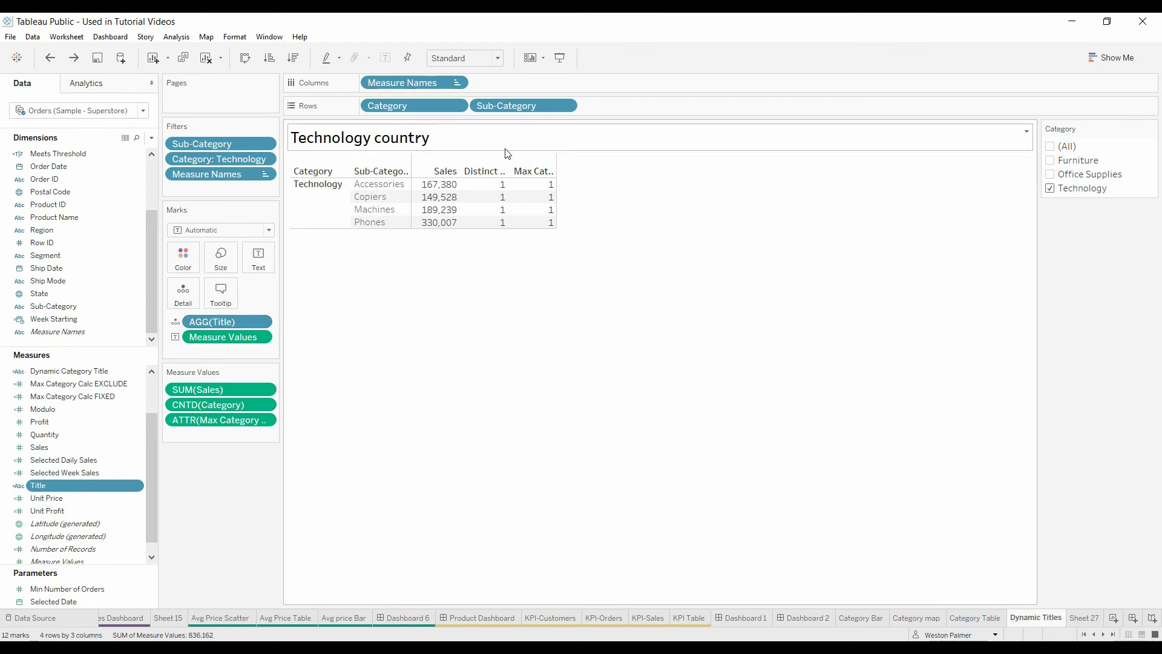
{"action": "right_click", "coordinate": [436, 137]}
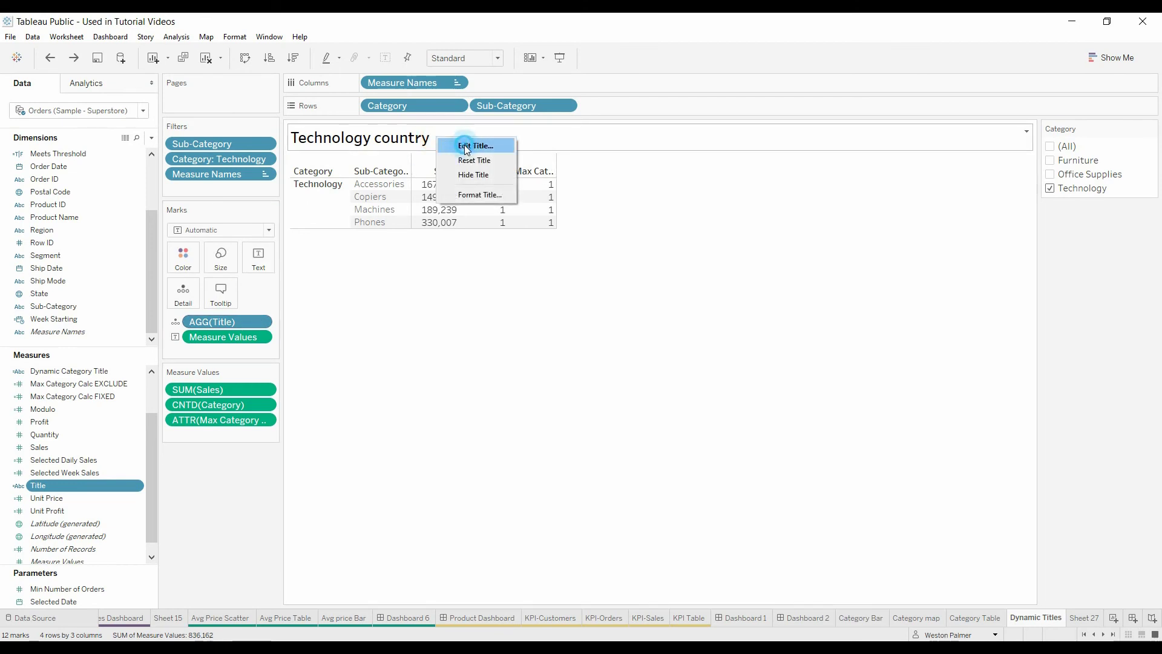
{"action": "left_click", "coordinate": [458, 146]}
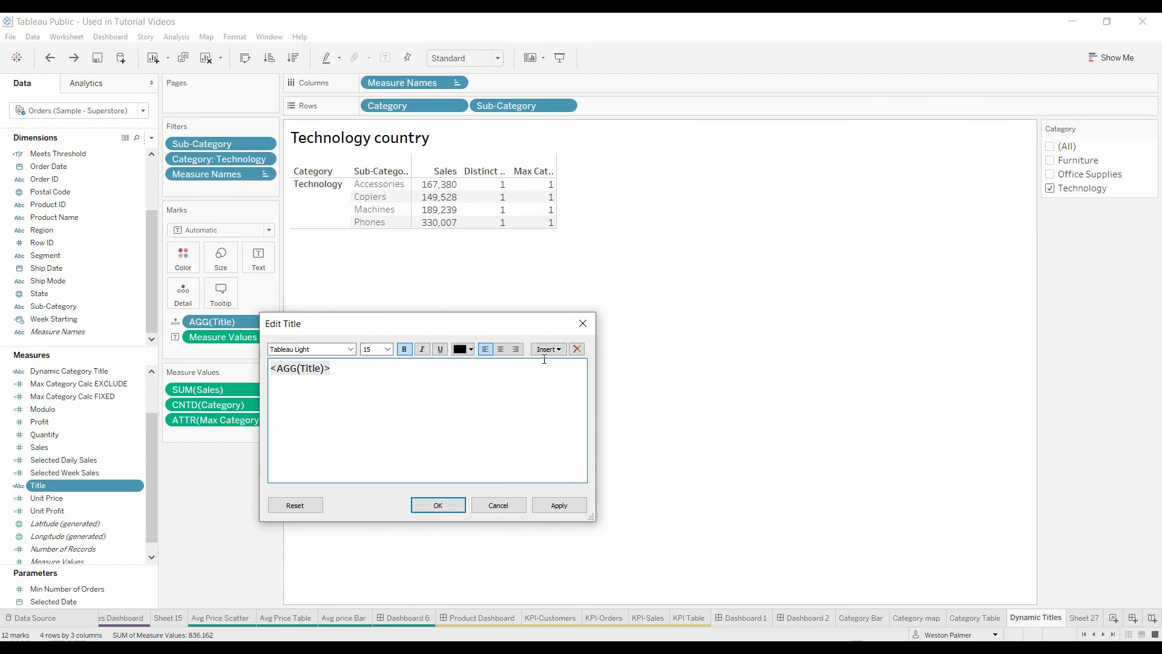
{"action": "left_click", "coordinate": [561, 350]}
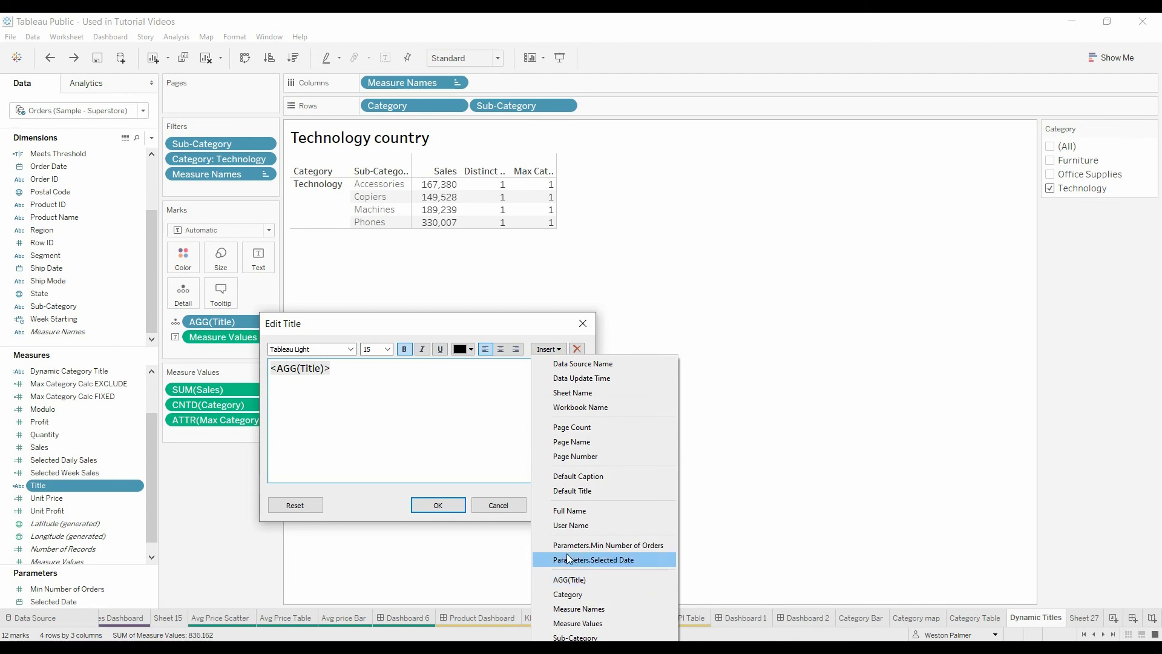
{"action": "left_click", "coordinate": [510, 503]}
{"action": "left_click", "coordinate": [508, 505]}
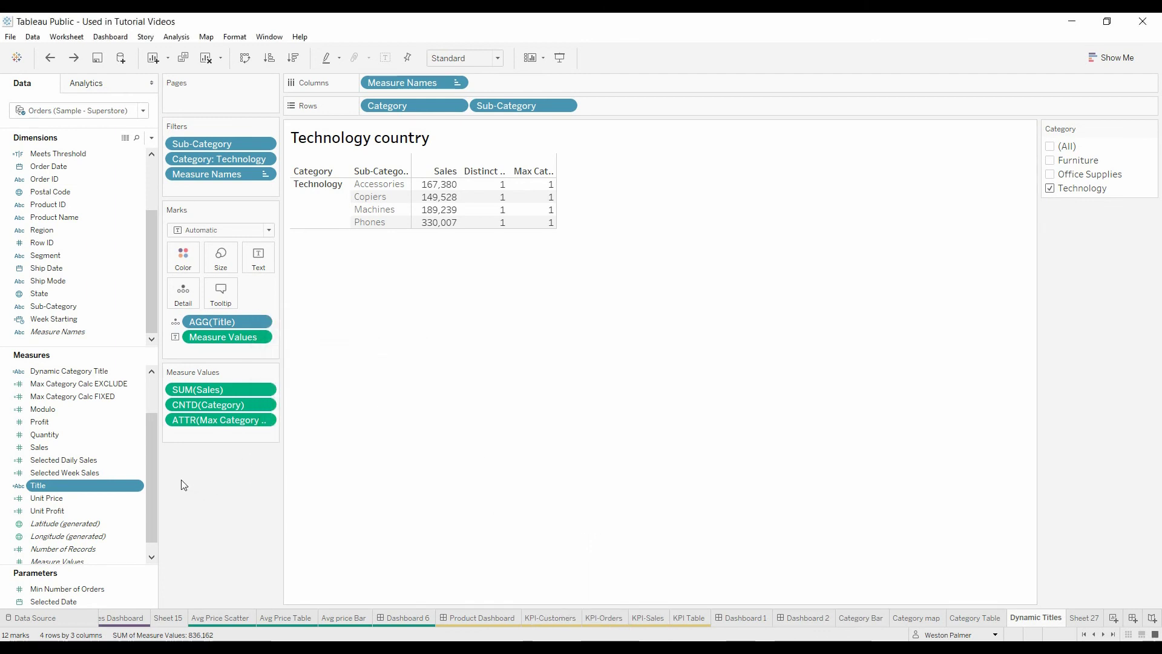
Review the Title formula, then re-add Office Supplies and Furniture so the title reads 'All countries'.
{"action": "left_click", "coordinate": [137, 486]}
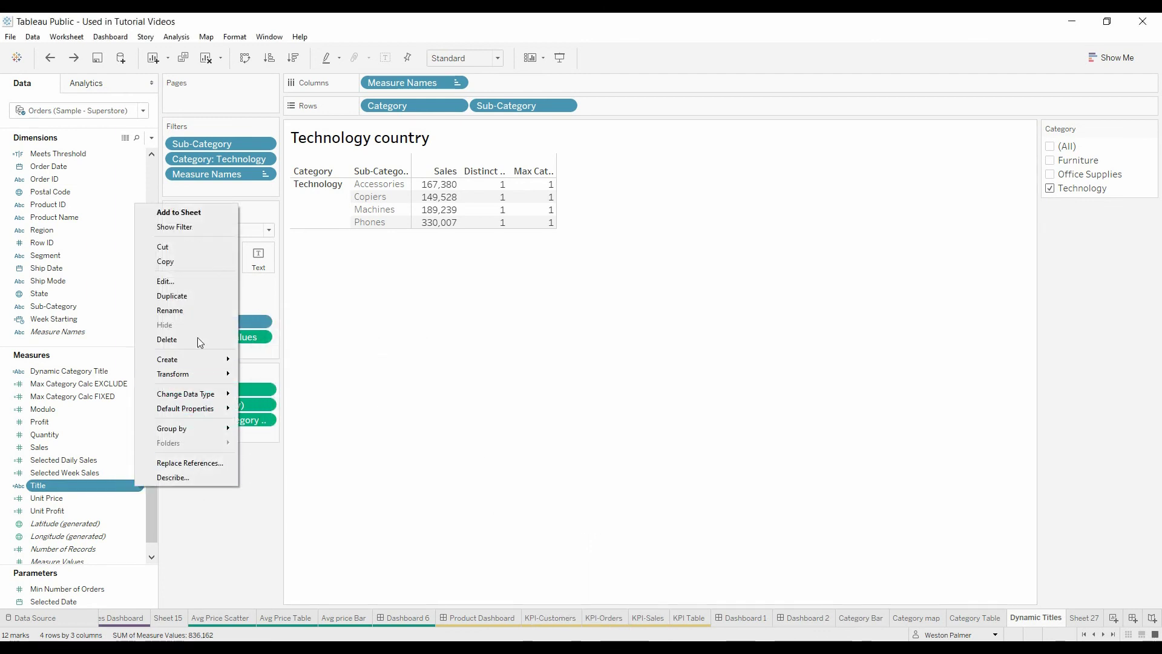
{"action": "left_click", "coordinate": [191, 282]}
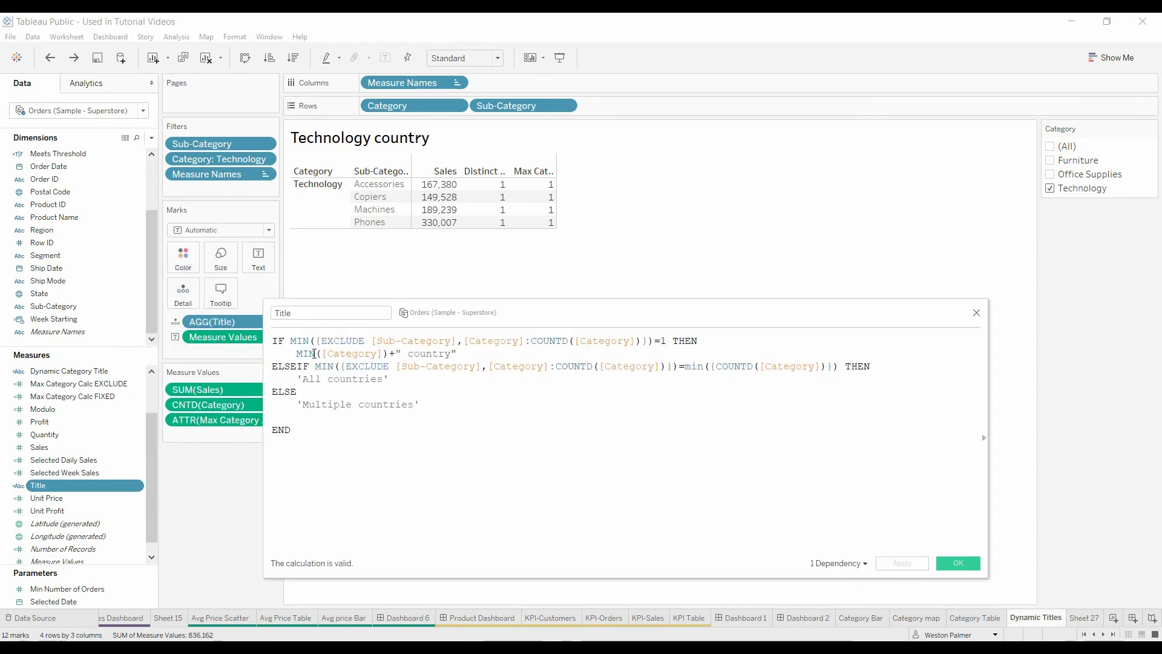
{"action": "scroll", "coordinate": [305, 375], "scroll_direction": "up", "scroll_amount": 3}
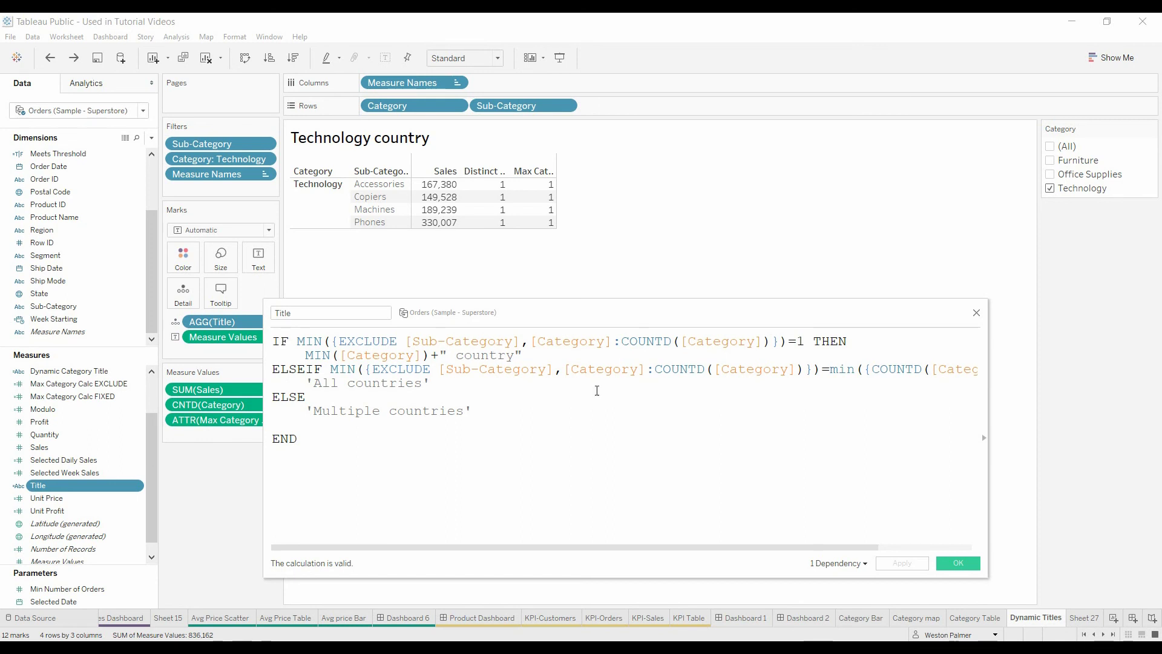
{"action": "left_click", "coordinate": [976, 564]}
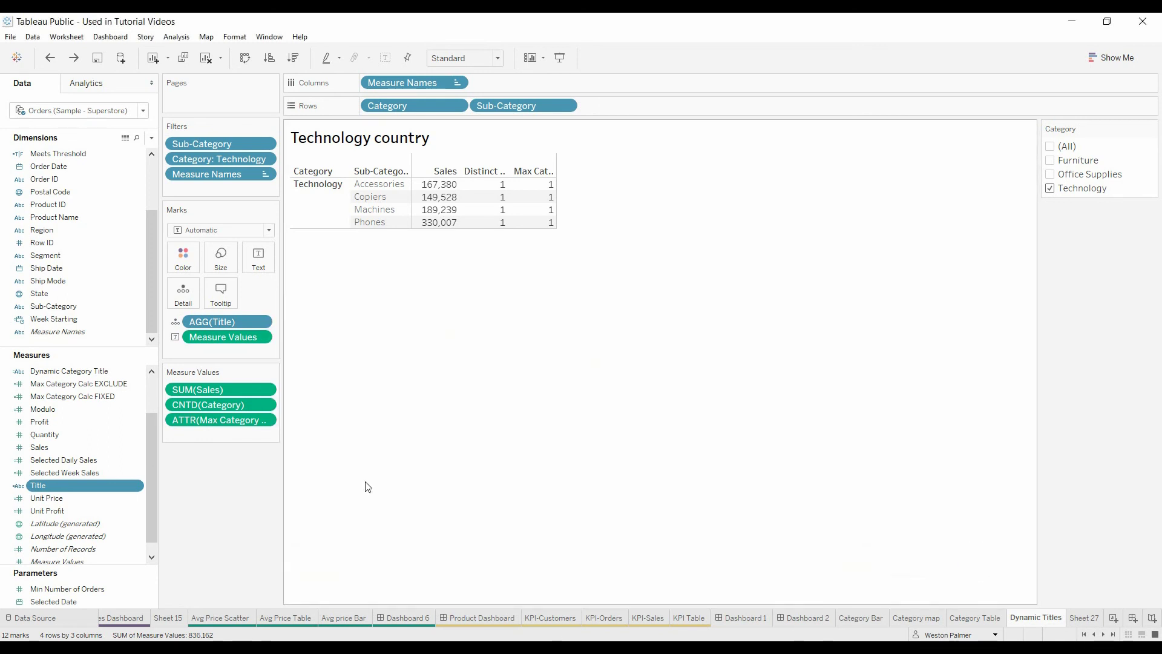
{"action": "left_click", "coordinate": [1051, 176]}
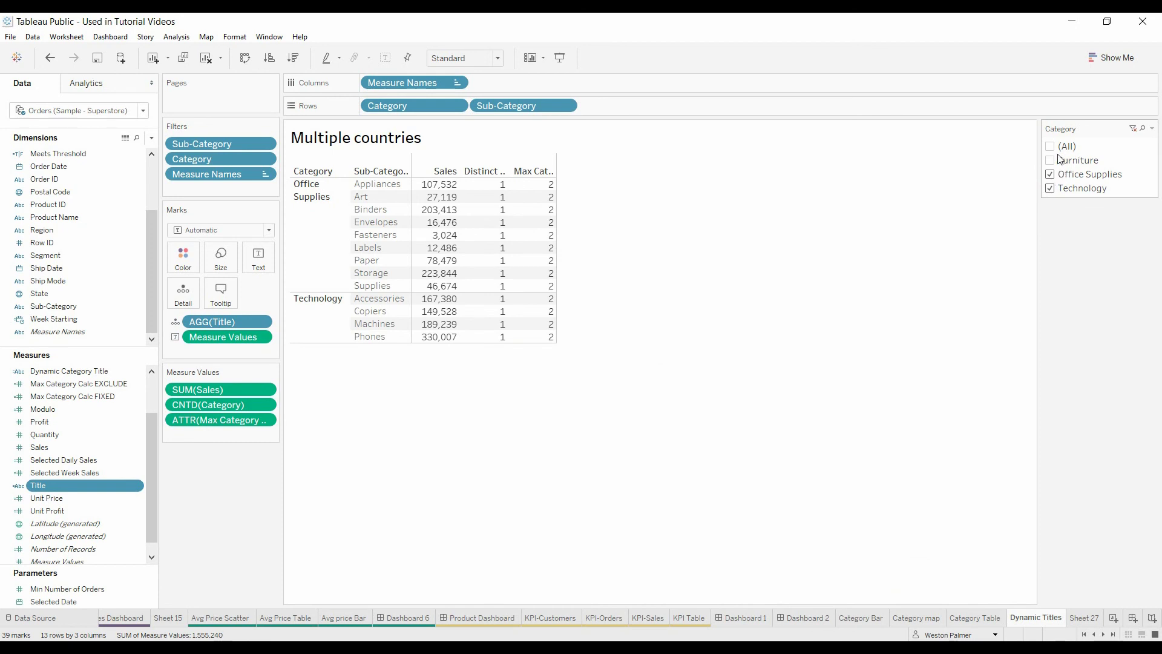
{"action": "left_click", "coordinate": [1052, 162]}
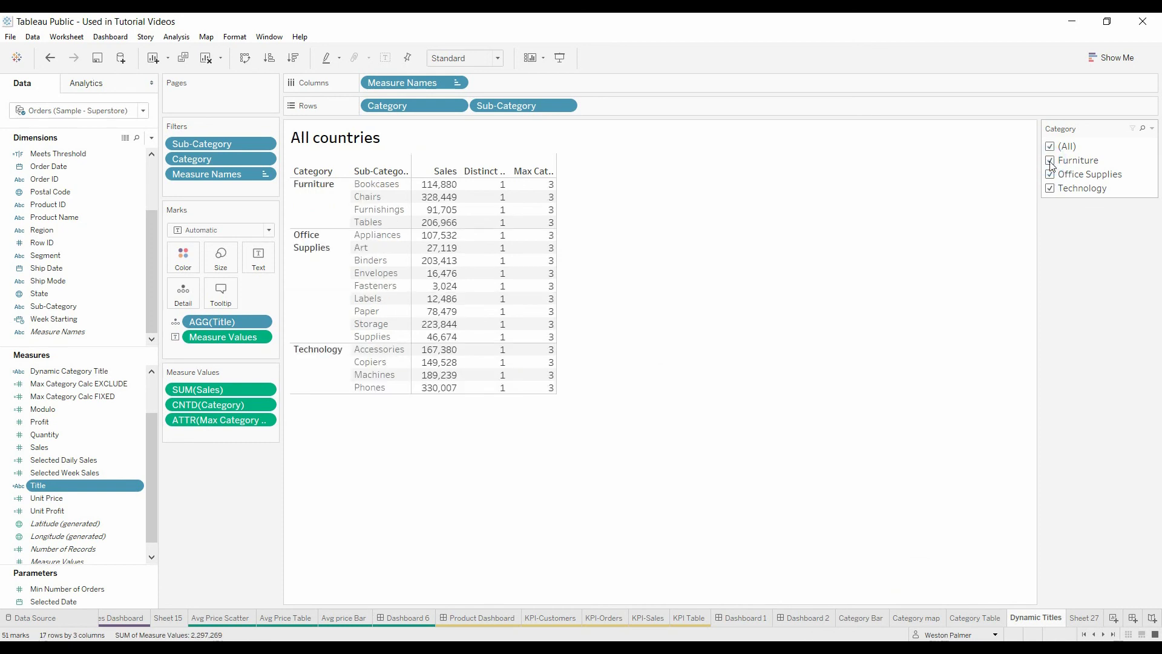